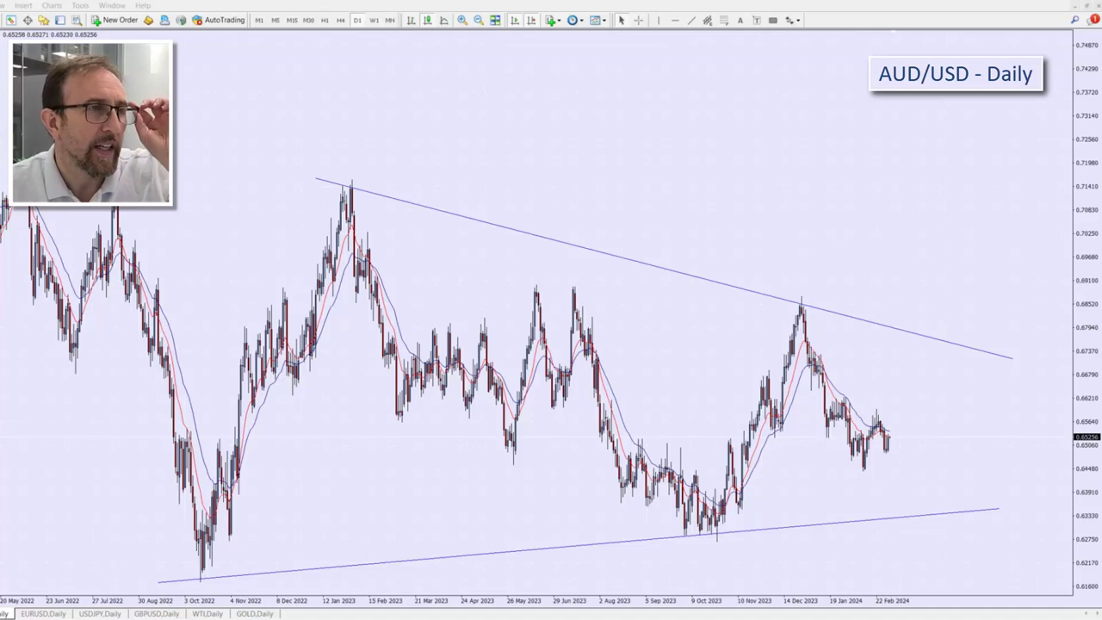
Step: Sketch narrowing zigzag swings between the AUD/USD trendlines, ending in upward and downward breakout arrows, and clear the annotations
left_click_drag(216, 565, 240, 524)
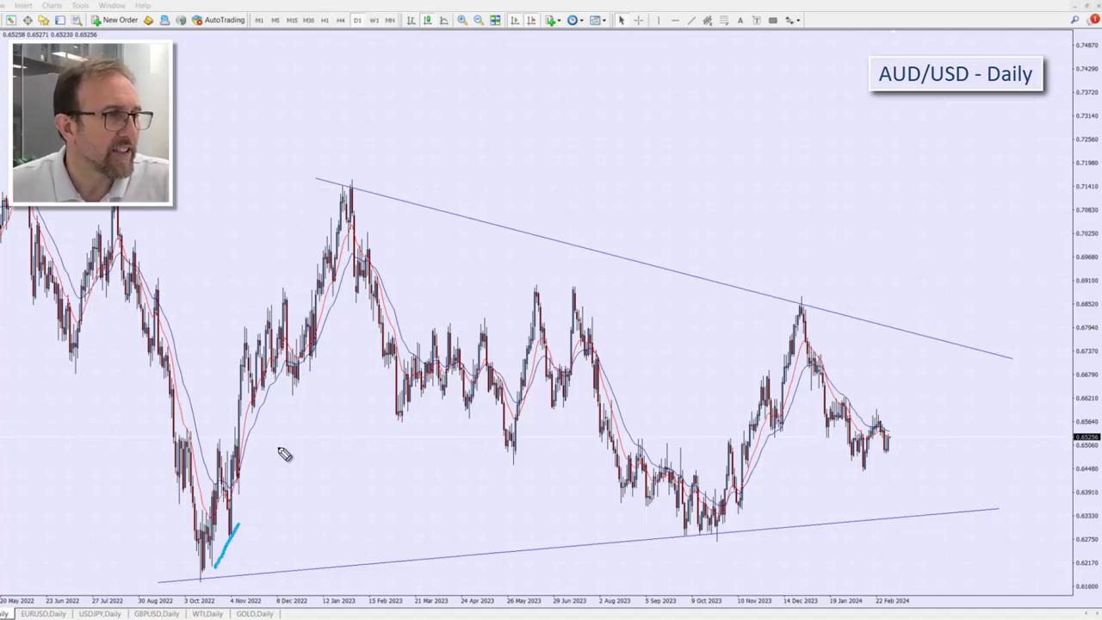
mouse_move(284, 453)
left_mouse_down()
mouse_move(401, 312)
mouse_move(520, 508)
mouse_move(731, 342)
mouse_move(811, 522)
mouse_move(897, 375)
mouse_move(939, 482)
mouse_move(1007, 476)
mouse_move(1024, 573)
mouse_move(1040, 578)
left_mouse_up()
mouse_move(986, 406)
left_mouse_down()
mouse_move(1057, 256)
mouse_move(1071, 279)
left_mouse_up()
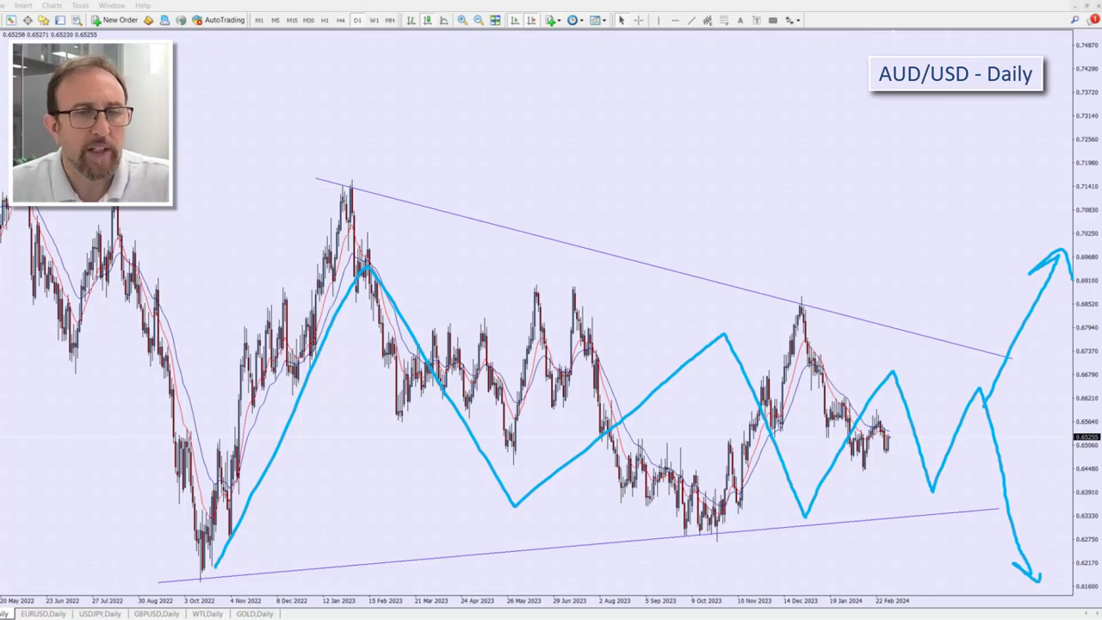
key("Escape")
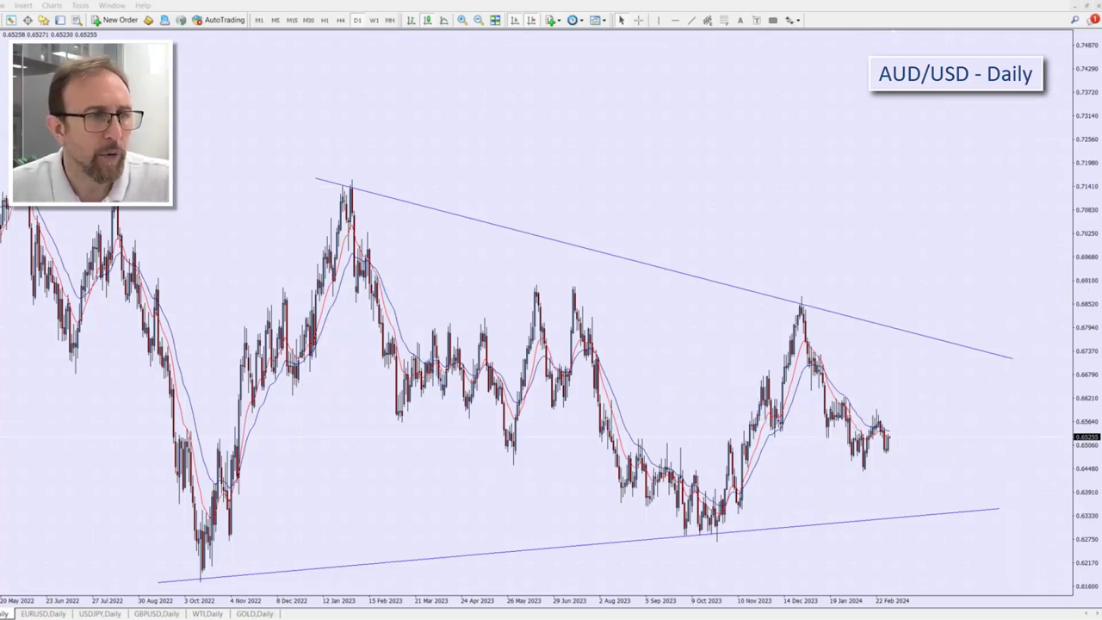
Step: Sketch a path from the current AUD/USD price down to a circled point on the lower trendline and back up, and clear it
left_click_drag(880, 433, 909, 432)
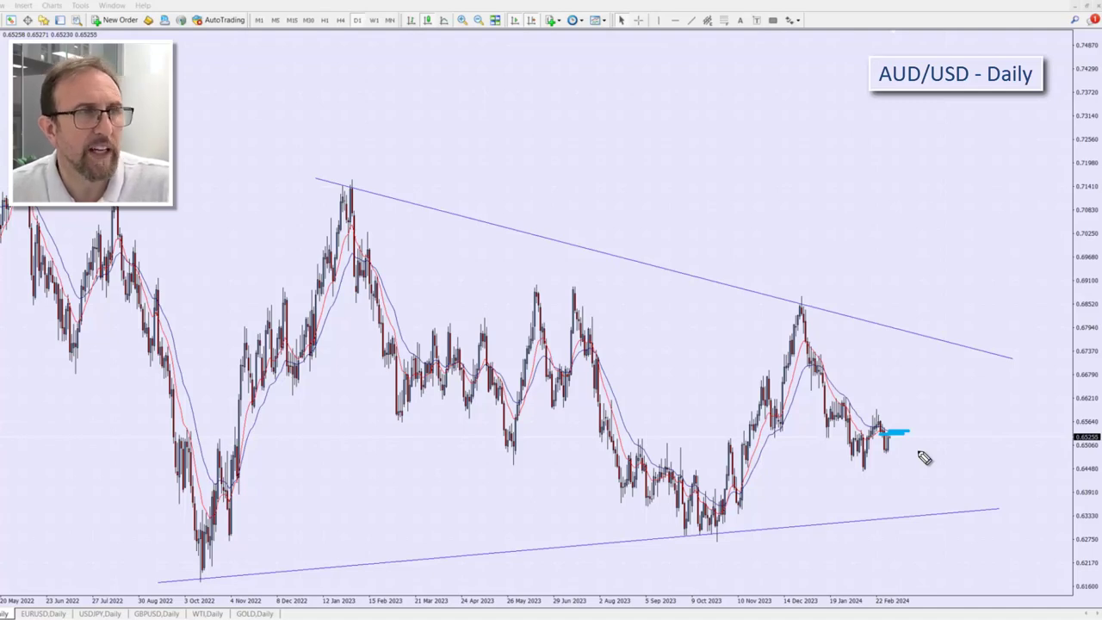
mouse_move(923, 504)
left_mouse_down()
mouse_move(913, 508)
mouse_move(928, 517)
mouse_move(936, 500)
mouse_move(908, 500)
left_mouse_up()
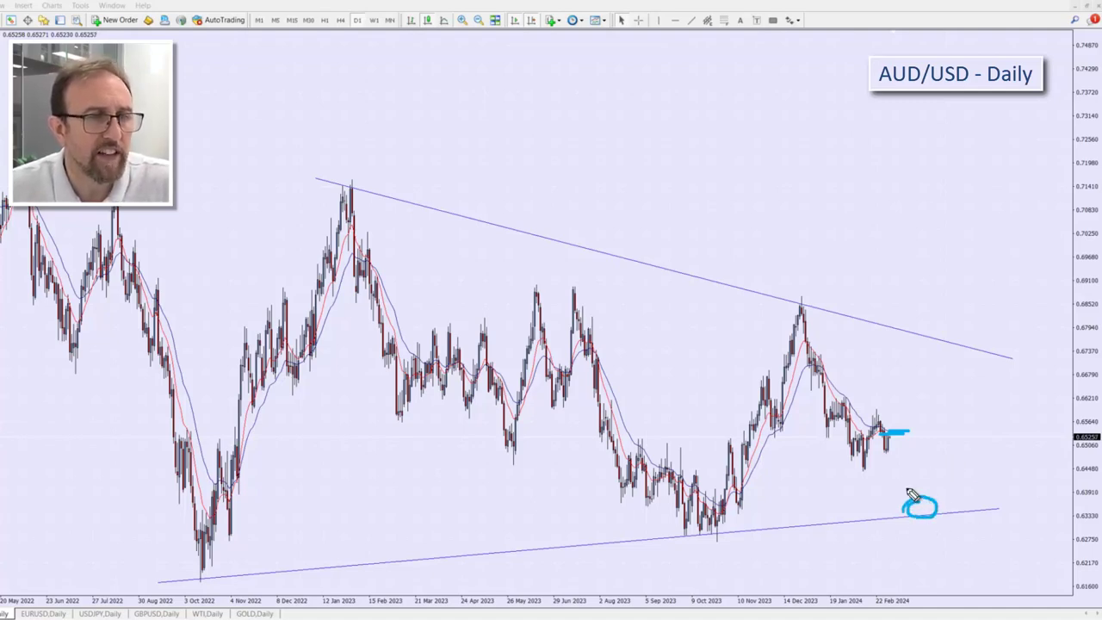
left_click_drag(894, 438, 915, 501)
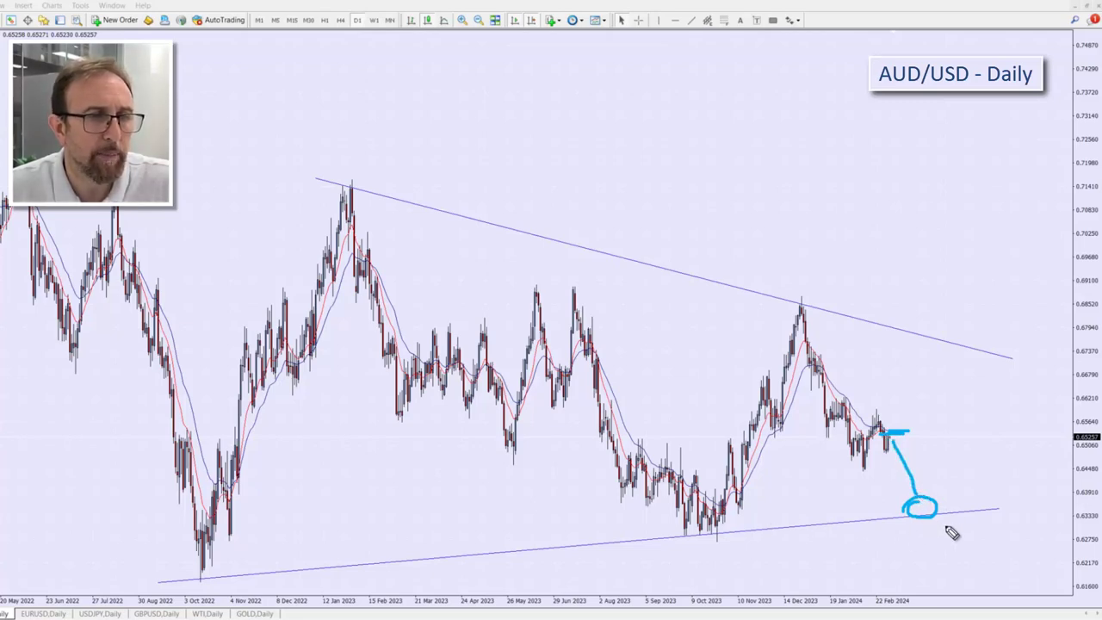
mouse_move(928, 503)
left_mouse_down()
mouse_move(971, 423)
mouse_move(975, 440)
left_mouse_up()
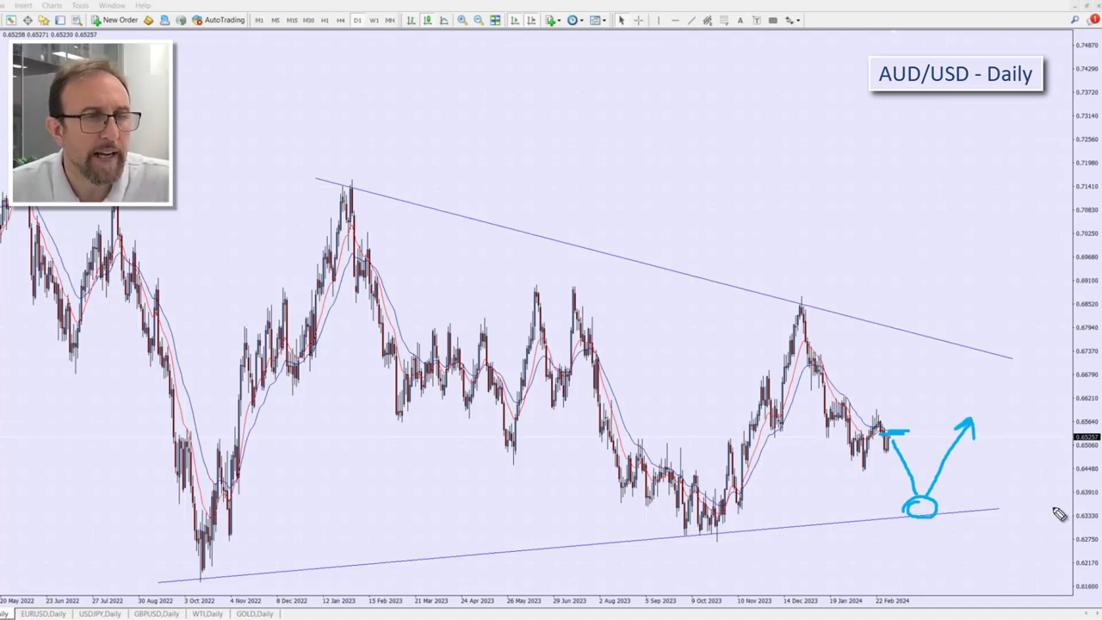
key("Escape")
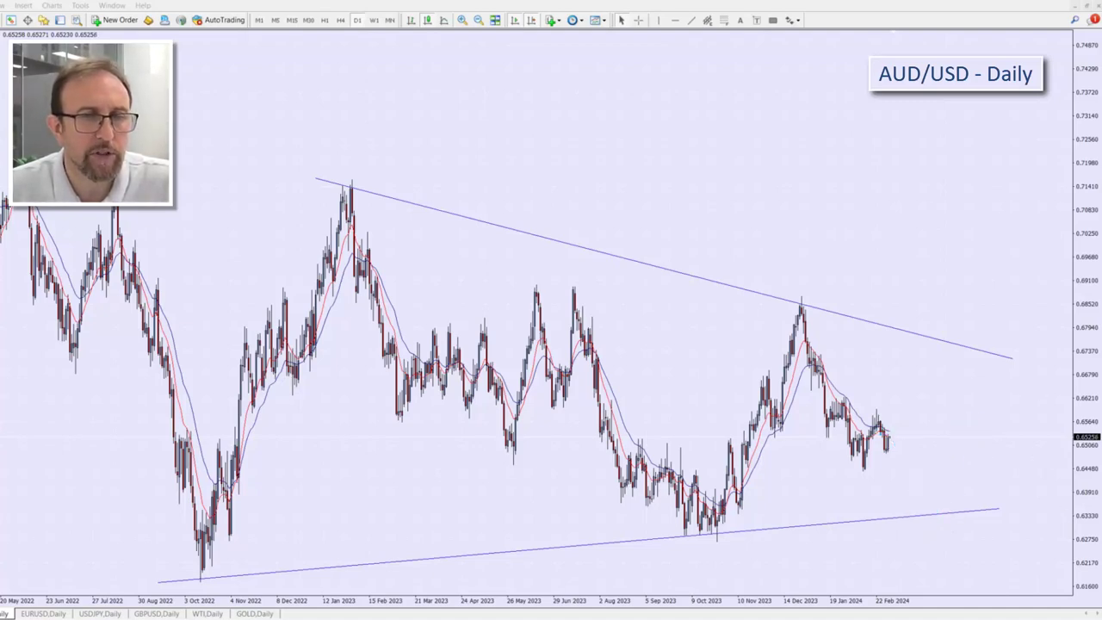
Step: Place a small yellow rectangle on the lower AUD/USD trendline just ahead of the latest candle, around 0.6333
left_click(773, 19)
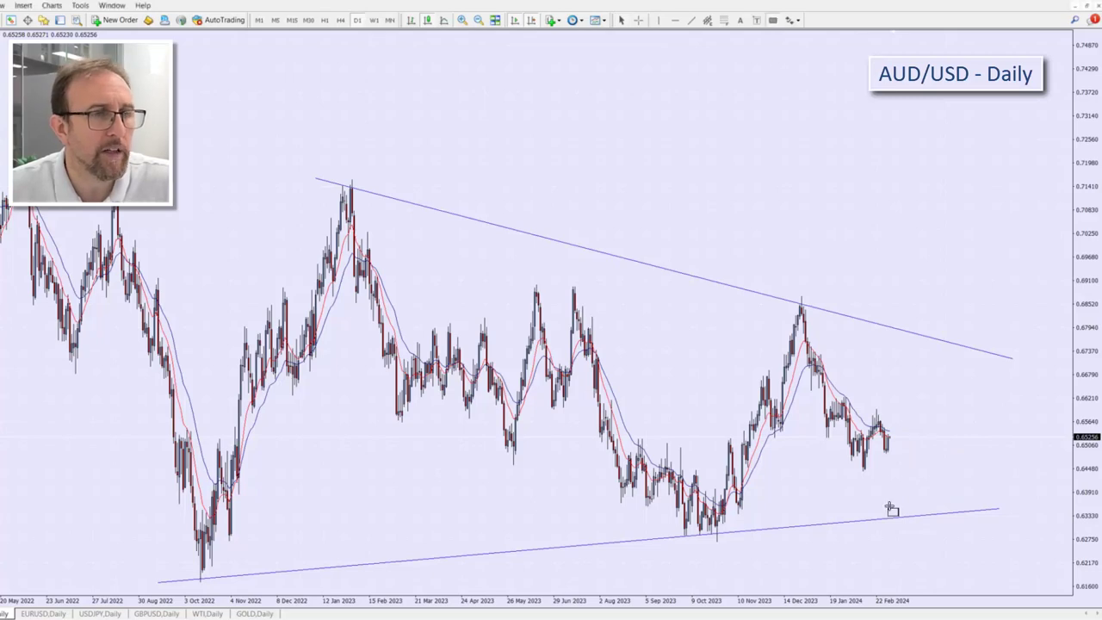
left_click_drag(902, 504, 921, 523)
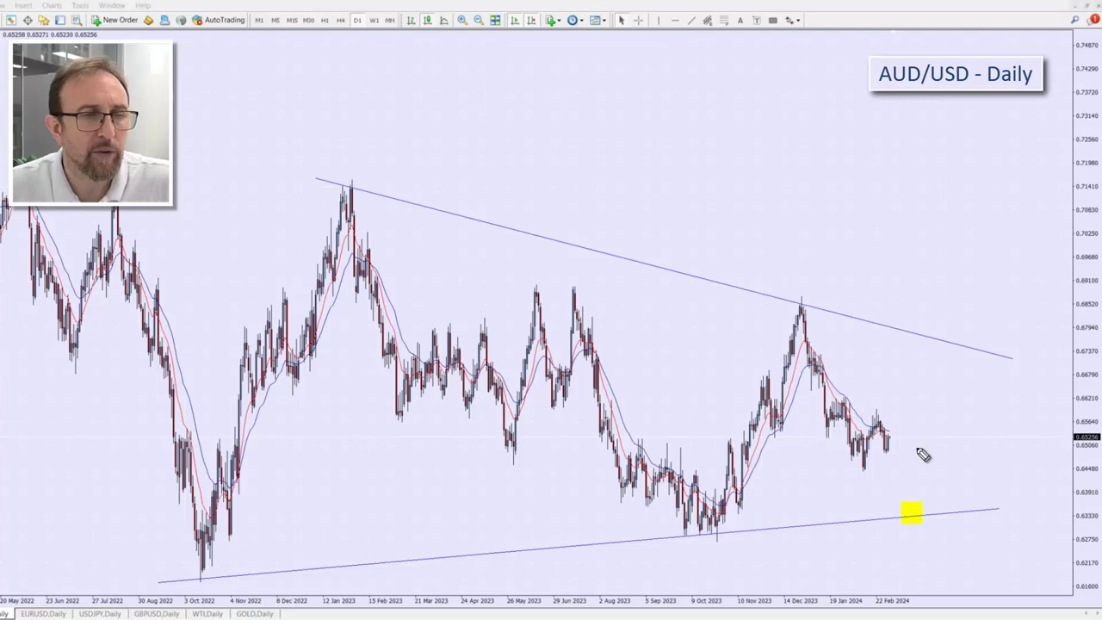
Step: Circle the recent AUD/USD candles, sketch arrows for a lower-trendline bounce and an upper-trendline rejection, and clear the annotations
mouse_move(859, 407)
left_mouse_down()
mouse_move(856, 457)
mouse_move(892, 426)
mouse_move(895, 469)
mouse_move(915, 508)
mouse_move(928, 507)
mouse_move(944, 451)
mouse_move(953, 452)
left_mouse_up()
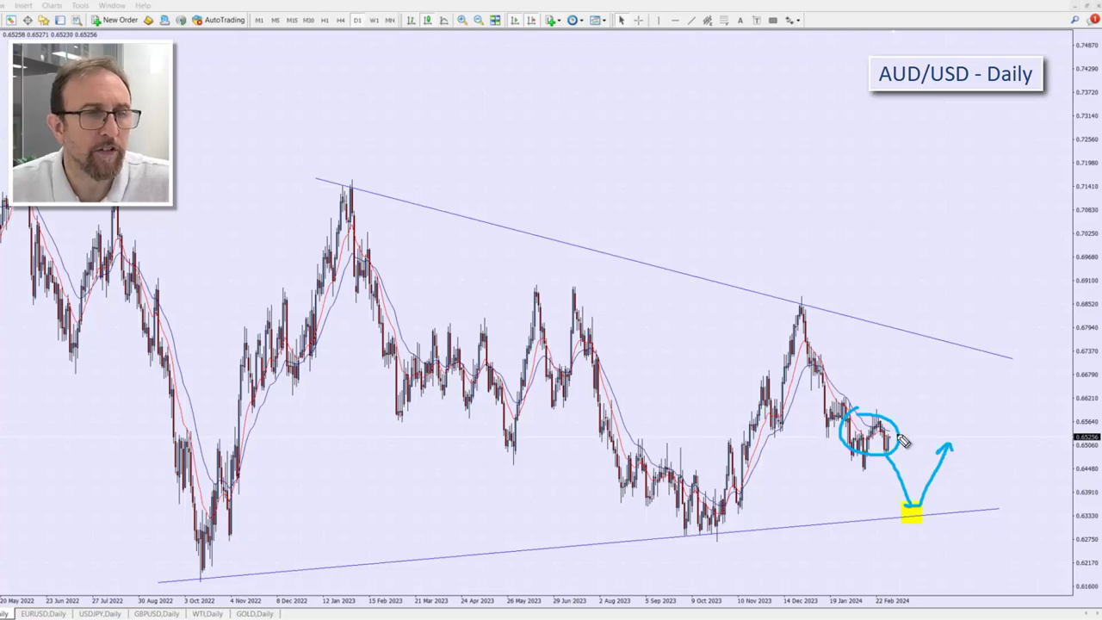
mouse_move(900, 413)
left_mouse_down()
mouse_move(977, 360)
mouse_move(1007, 420)
mouse_move(998, 413)
mouse_move(1011, 406)
left_mouse_up()
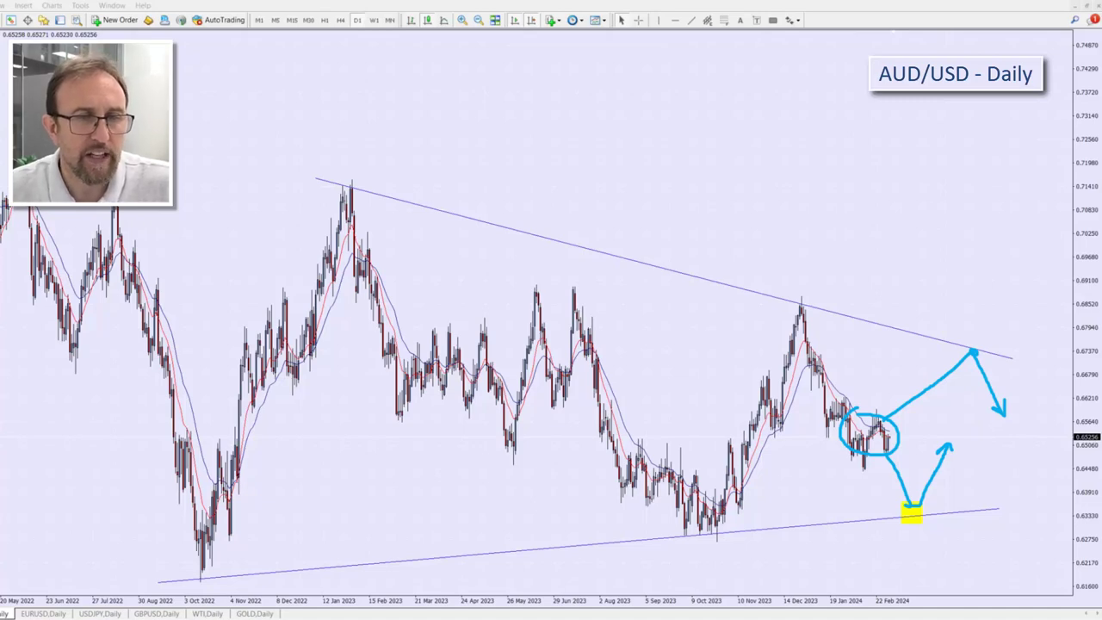
key("Escape")
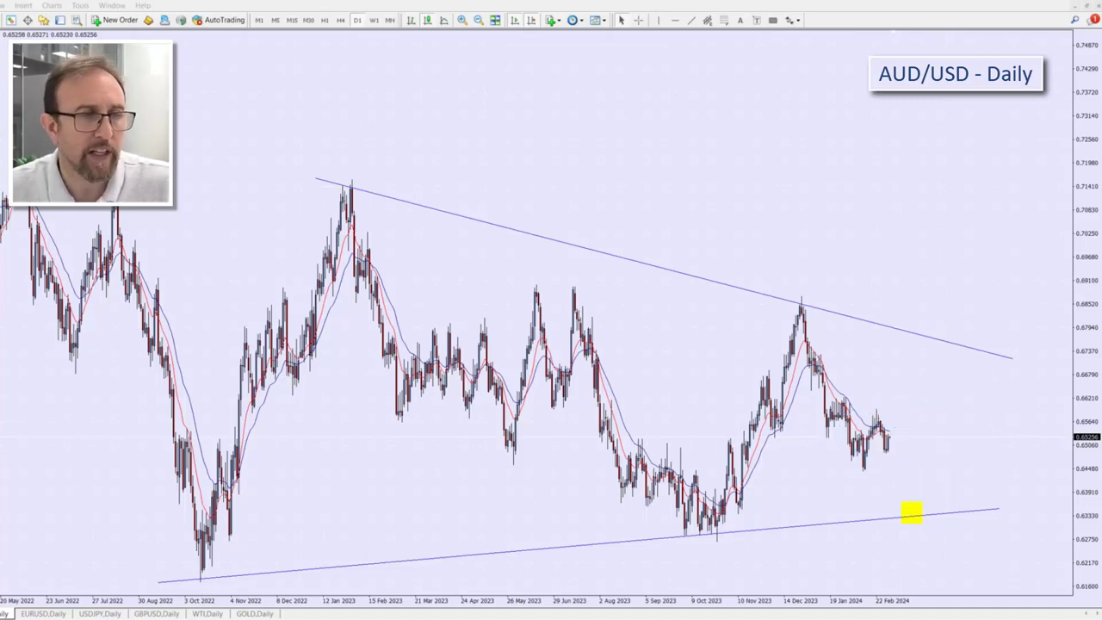
Step: Switch to the EUR/USD daily chart, sketch its zigzag swings inside the horizontal range up to the current price, and clear the drawing
left_click(43, 614)
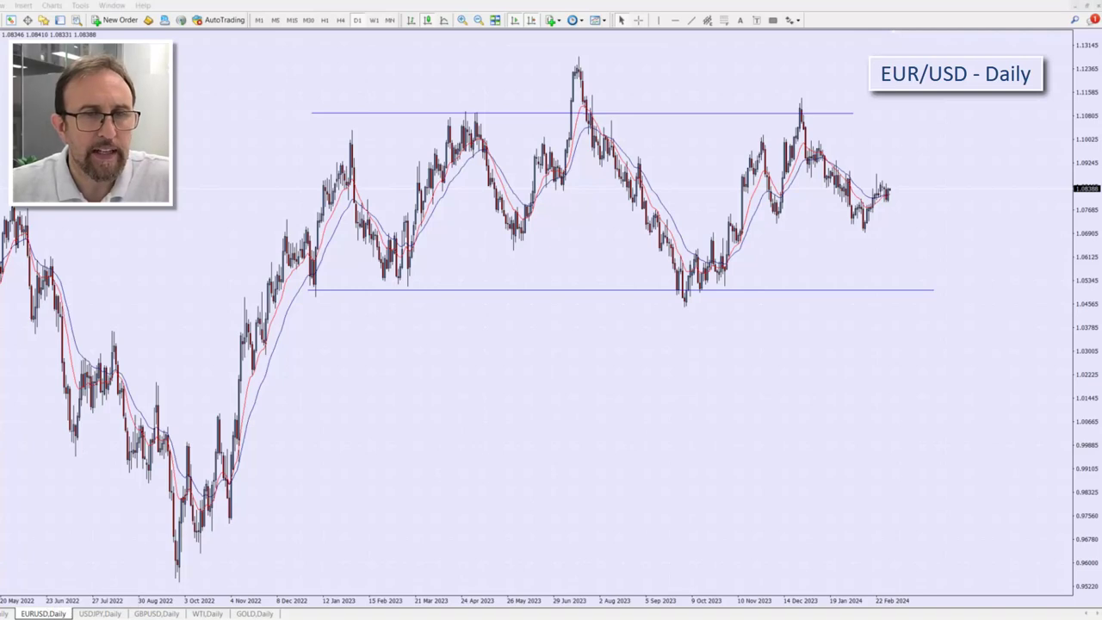
left_click_drag(333, 149, 383, 220)
mouse_move(441, 170)
left_mouse_down()
mouse_move(715, 152)
mouse_move(805, 229)
mouse_move(861, 193)
mouse_move(943, 204)
mouse_move(877, 198)
left_mouse_up()
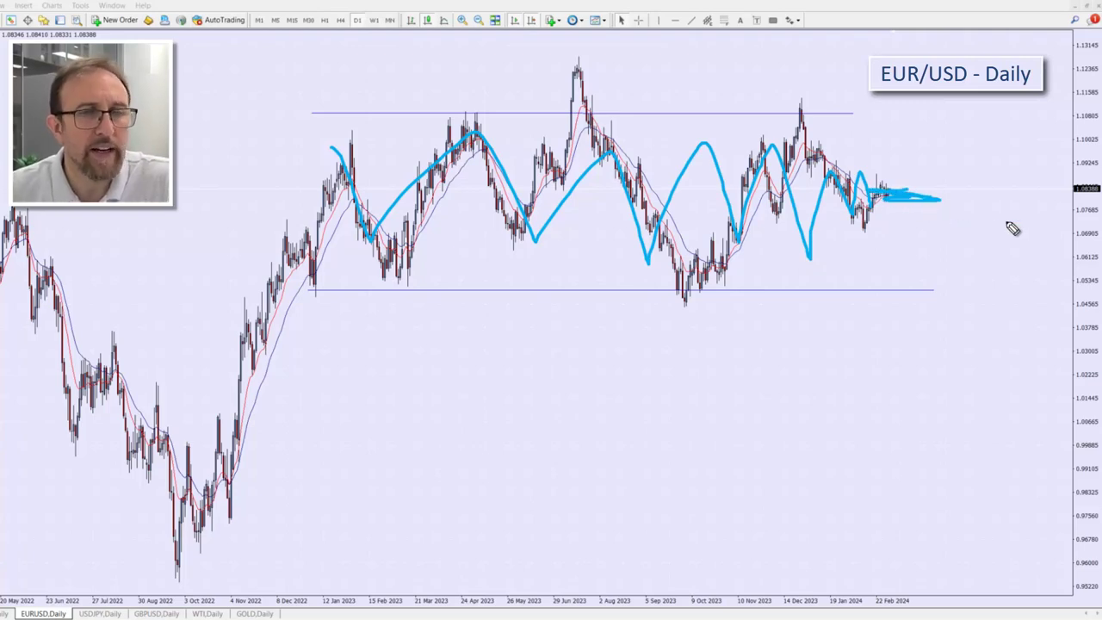
key("e")
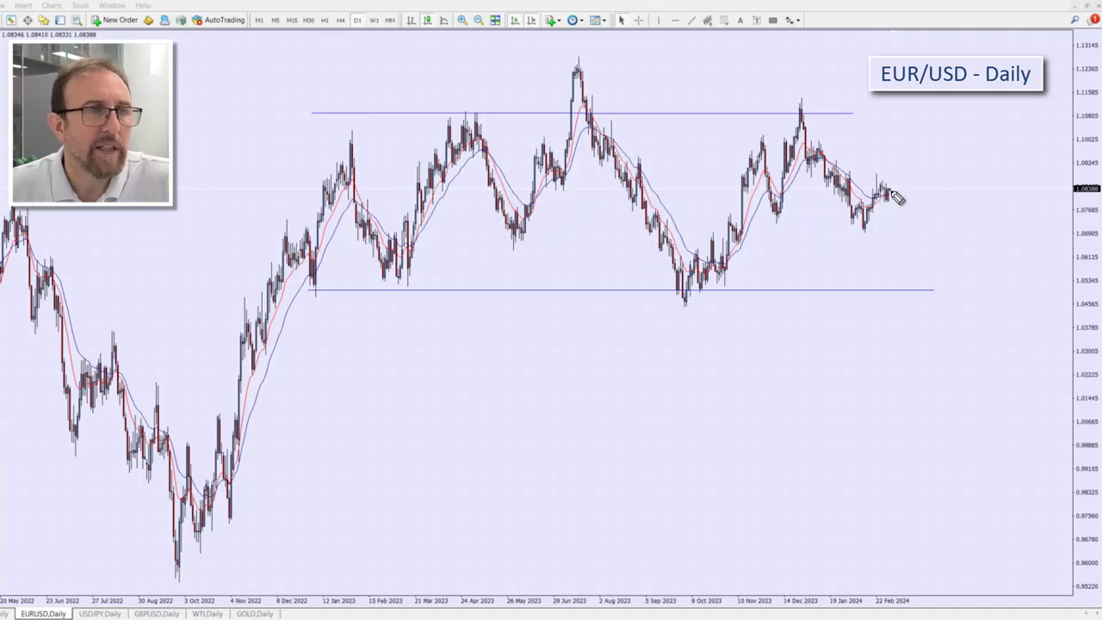
Step: Sketch EUR/USD paths reversing from the upper and lower range lines with marked turning points, and clear the annotations
mouse_move(890, 190)
left_mouse_down()
mouse_move(929, 291)
mouse_move(975, 215)
mouse_move(978, 234)
mouse_move(938, 129)
mouse_move(946, 111)
mouse_move(971, 181)
mouse_move(983, 153)
left_mouse_up()
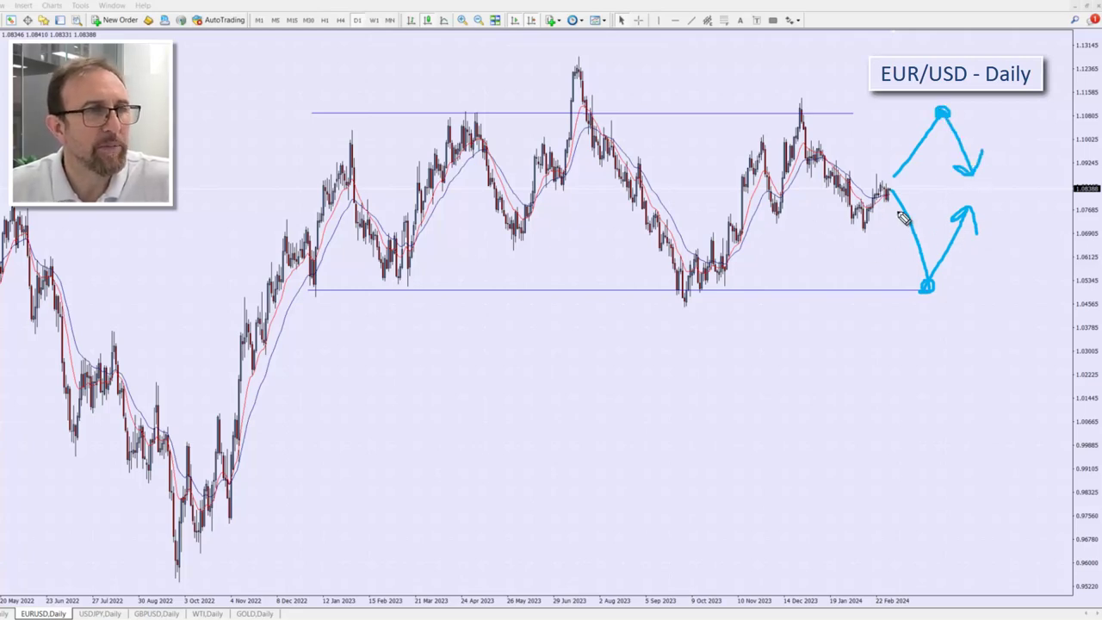
key("Escape")
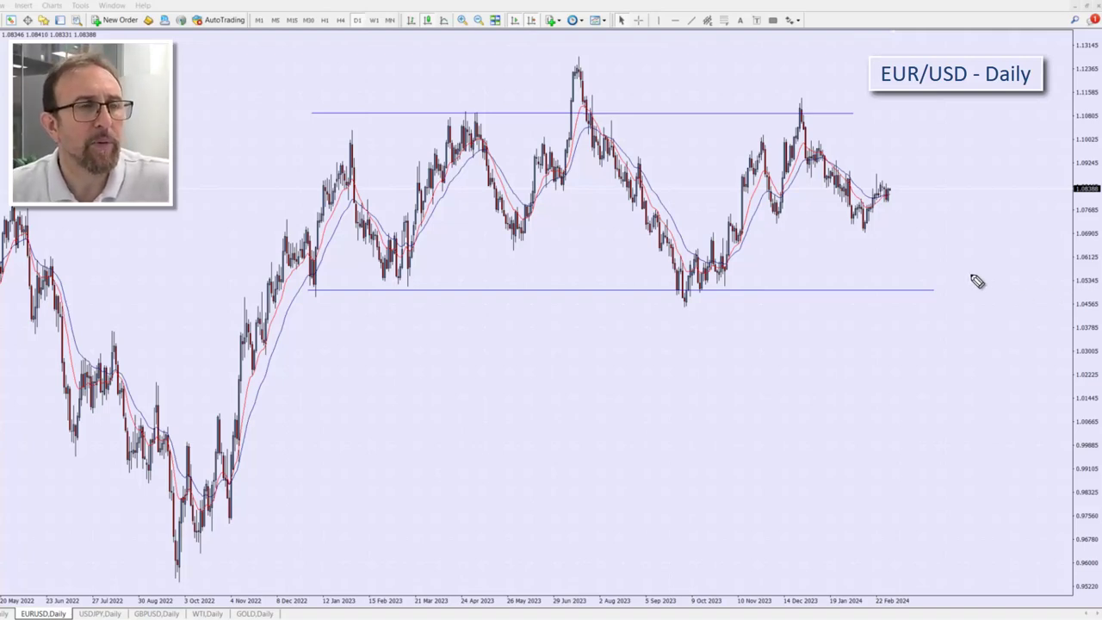
mouse_move(886, 192)
left_mouse_down()
mouse_move(921, 194)
mouse_move(896, 193)
left_mouse_up()
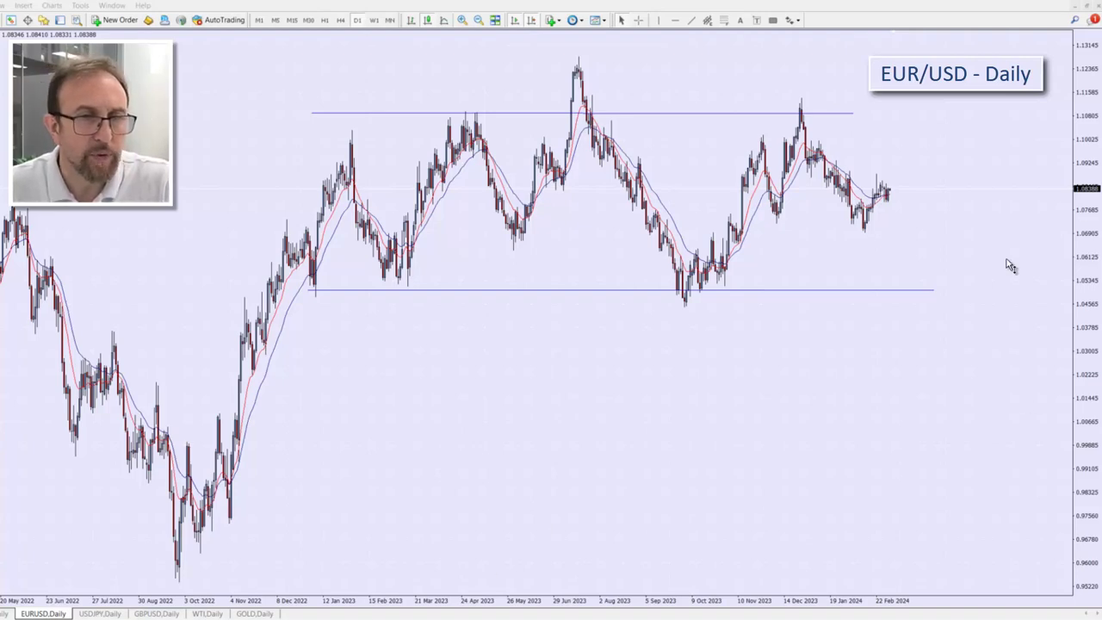
Step: Switch to the USD/JPY daily chart and mark the two earlier sell-offs from the 151.419 line with circles and downward arrows
left_click(102, 613)
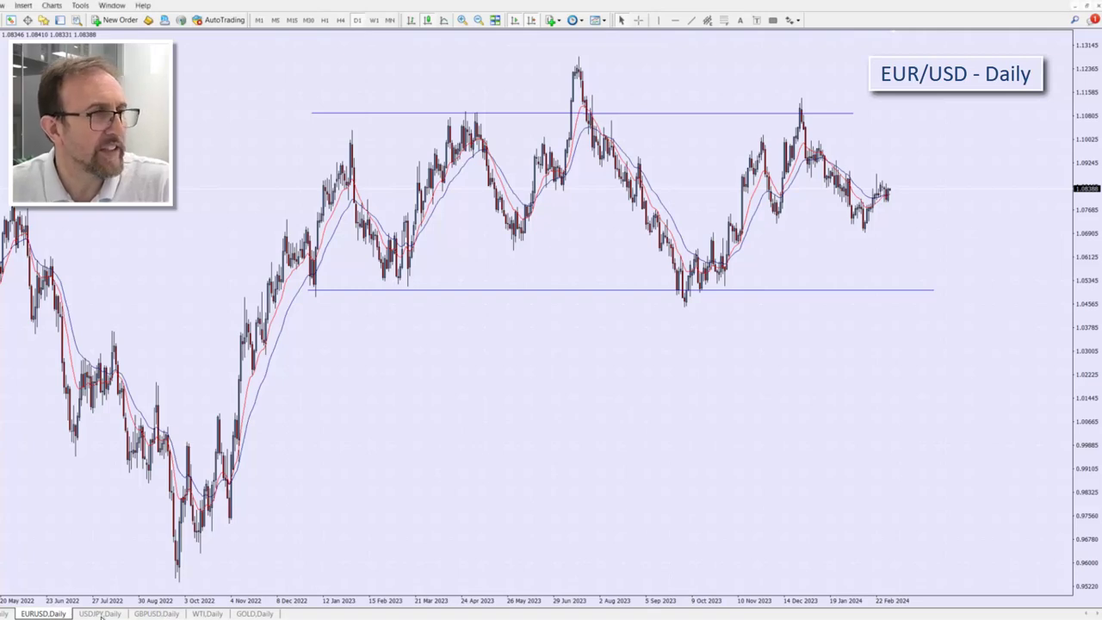
left_click(101, 614)
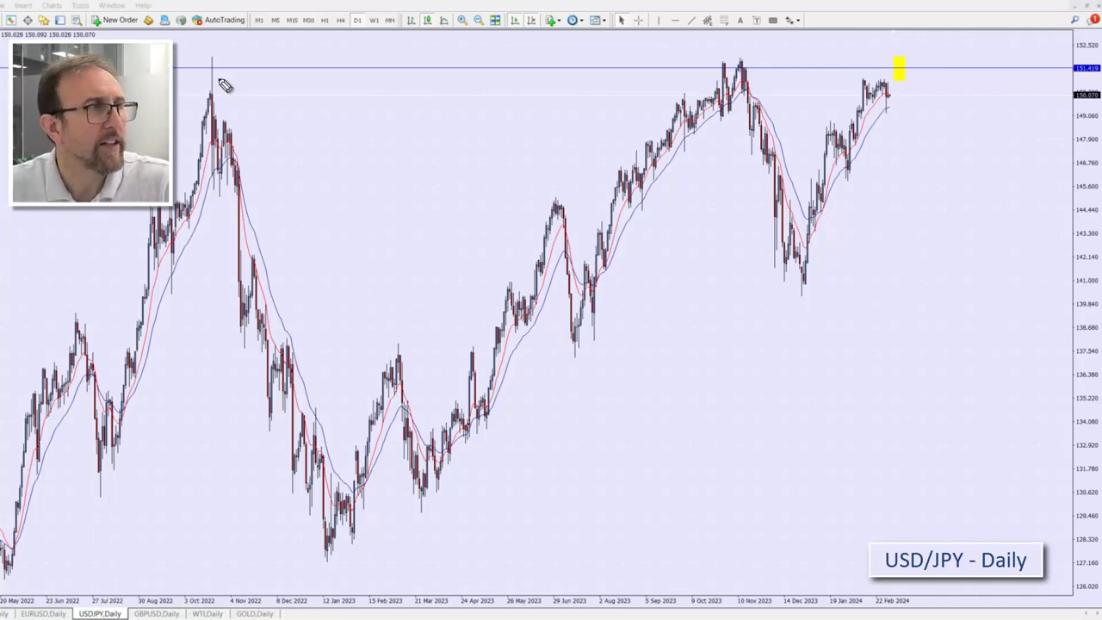
mouse_move(220, 68)
left_mouse_down()
mouse_move(223, 77)
mouse_move(213, 74)
mouse_move(301, 197)
mouse_move(293, 166)
left_mouse_up()
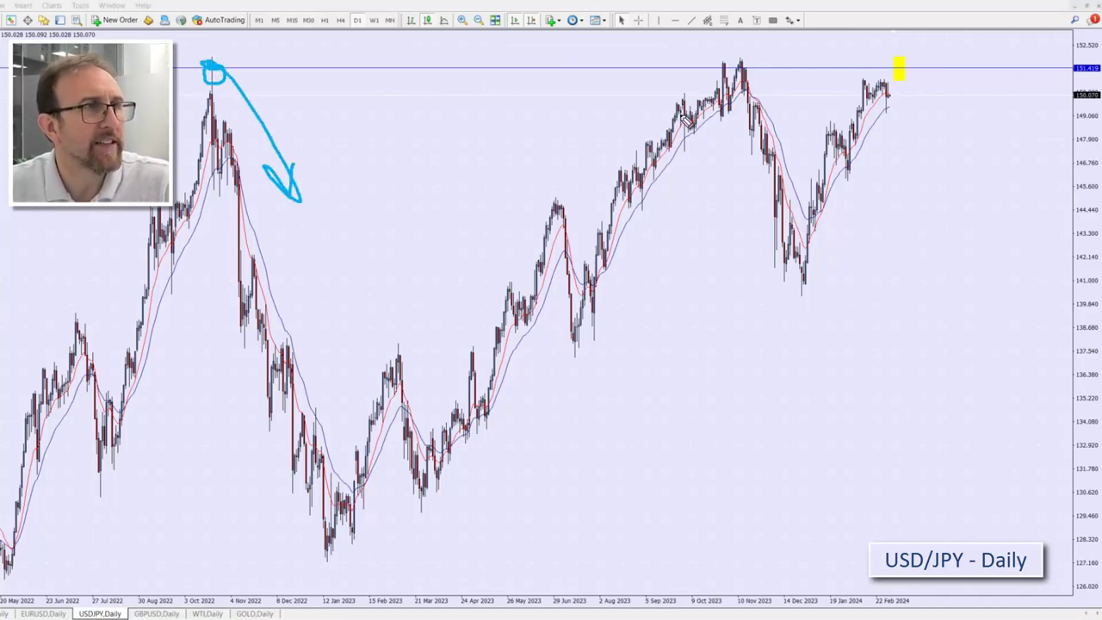
mouse_move(736, 69)
left_mouse_down()
mouse_move(805, 161)
mouse_move(798, 145)
left_mouse_up()
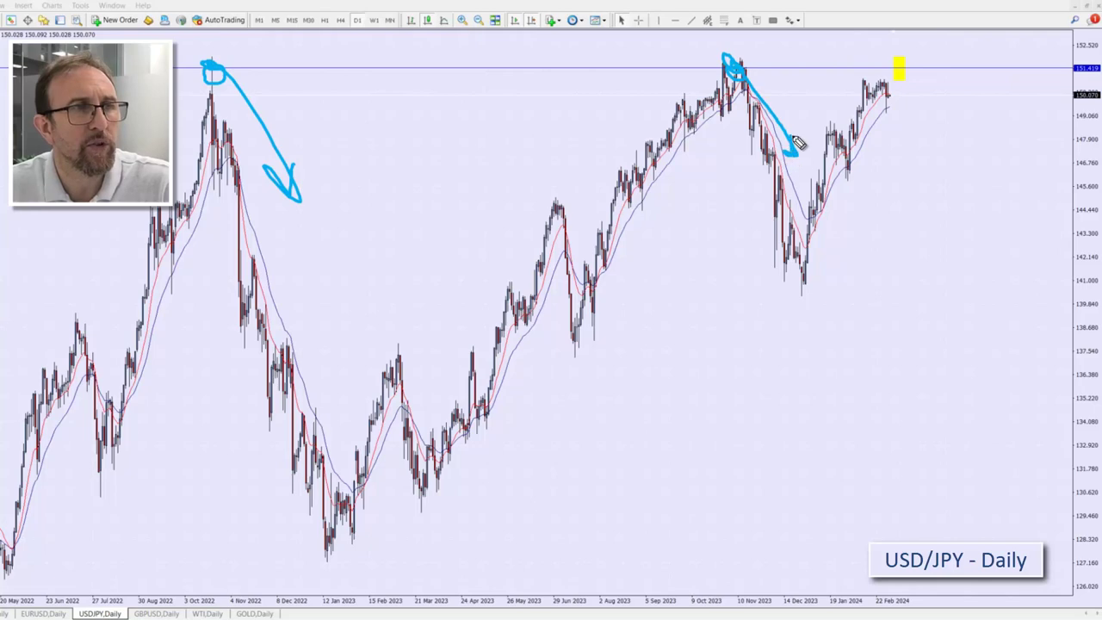
Step: Circle the yellow zone at the USD/JPY resistance line, add a downward arrow with a question mark, and clear all annotations
mouse_move(904, 52)
left_mouse_down()
mouse_move(877, 86)
mouse_move(887, 54)
mouse_move(950, 156)
left_mouse_up()
mouse_move(932, 142)
left_mouse_down()
mouse_move(954, 138)
mouse_move(991, 173)
left_mouse_up()
left_click(986, 146)
left_click(989, 201)
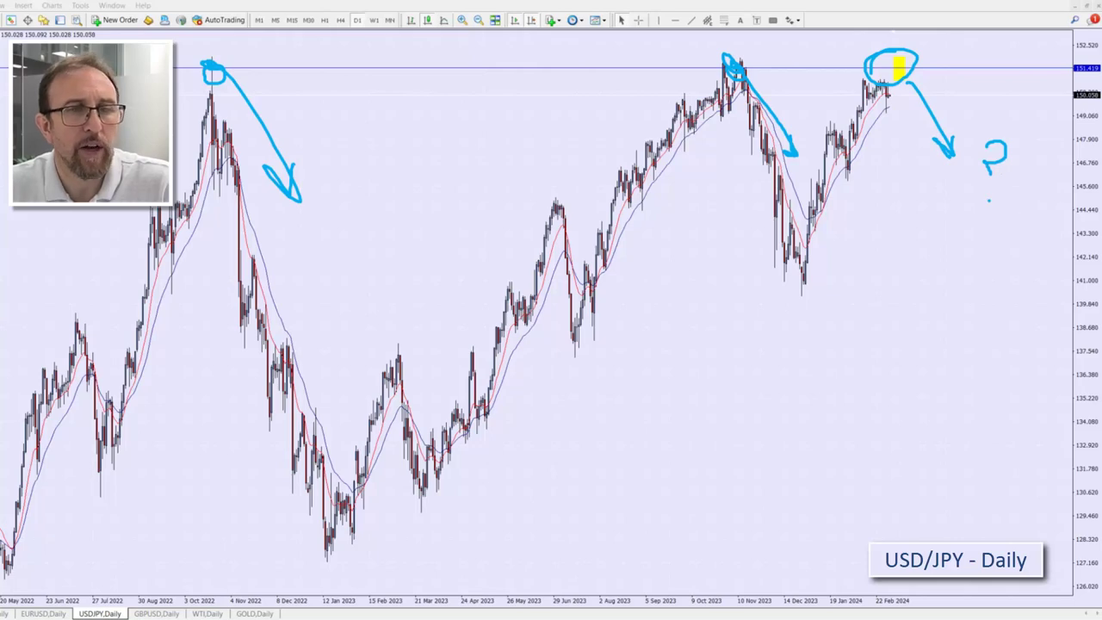
key("Escape")
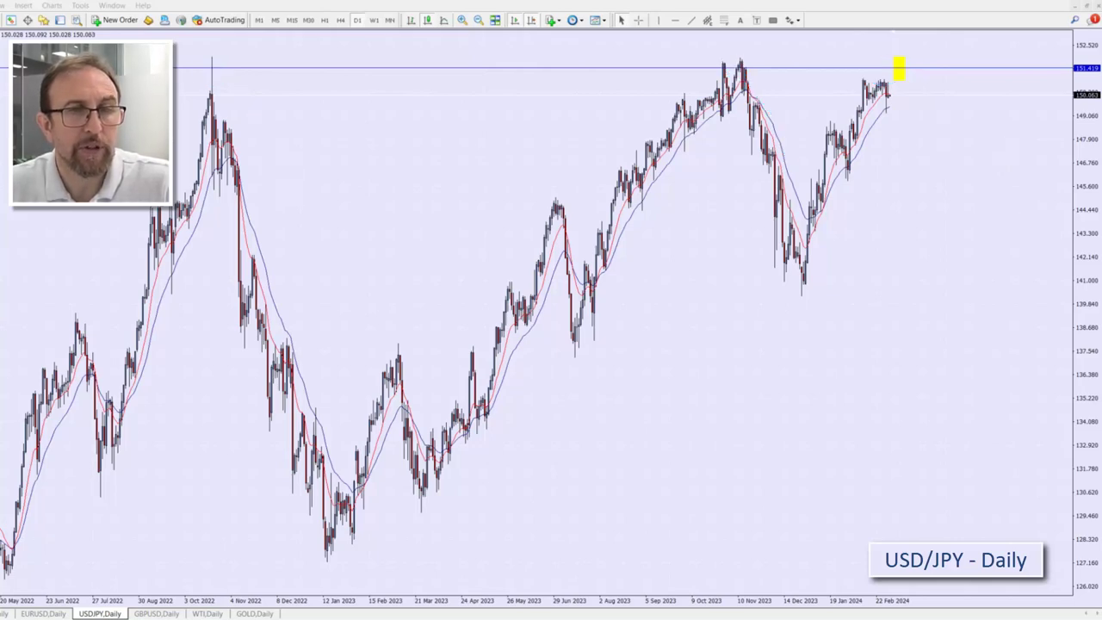
Step: Enlarge the USD/JPY candles, sketch a blue candle into the yellow zone followed by a red candle and downward arrow, and clear the sketch
left_click(461, 20)
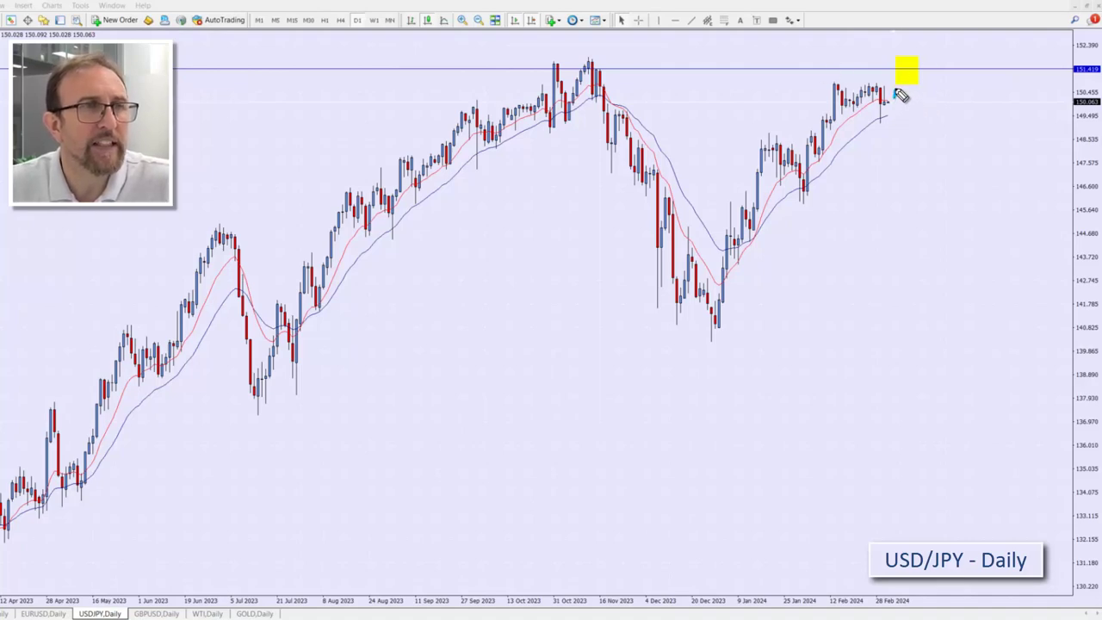
mouse_move(896, 97)
left_mouse_down()
mouse_move(900, 67)
mouse_move(900, 106)
left_mouse_up()
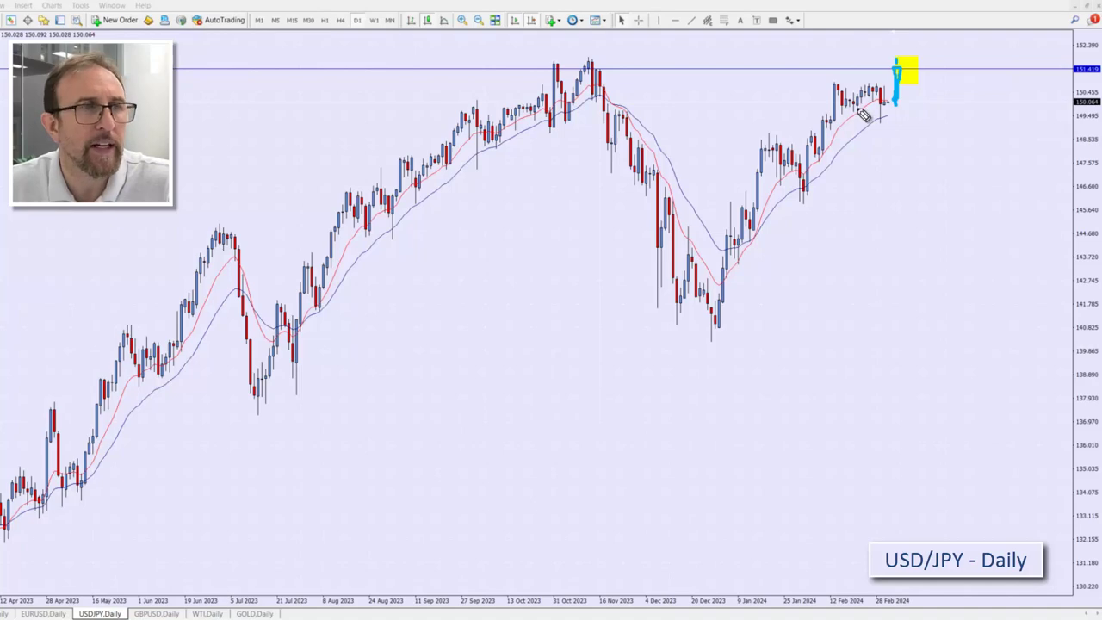
left_click_drag(904, 71, 907, 86)
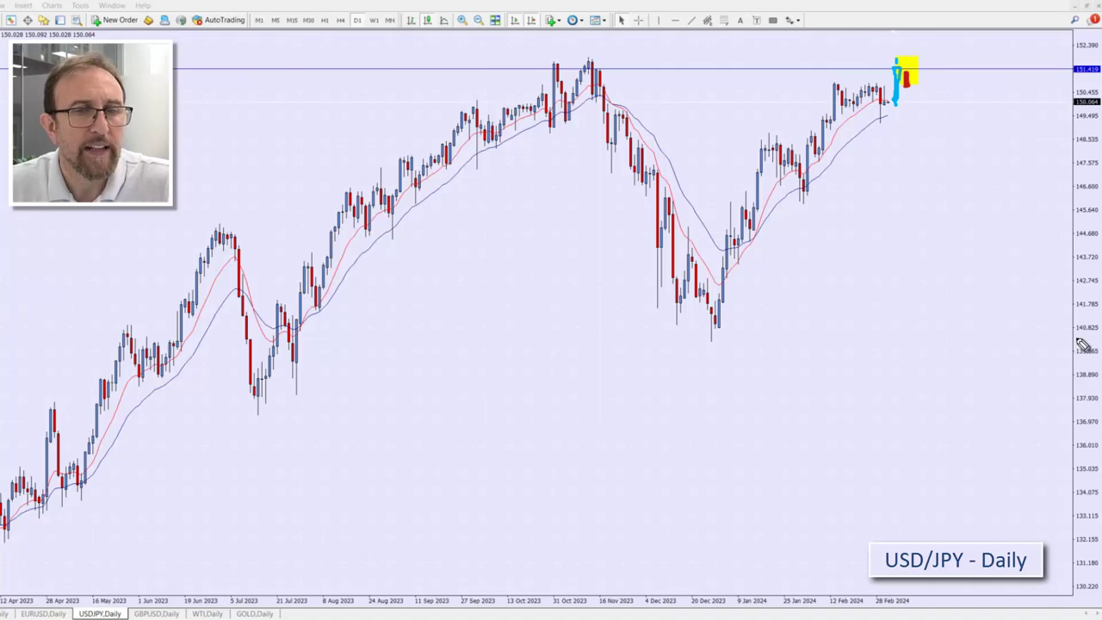
mouse_move(918, 91)
left_mouse_down()
mouse_move(959, 192)
mouse_move(970, 173)
left_mouse_up()
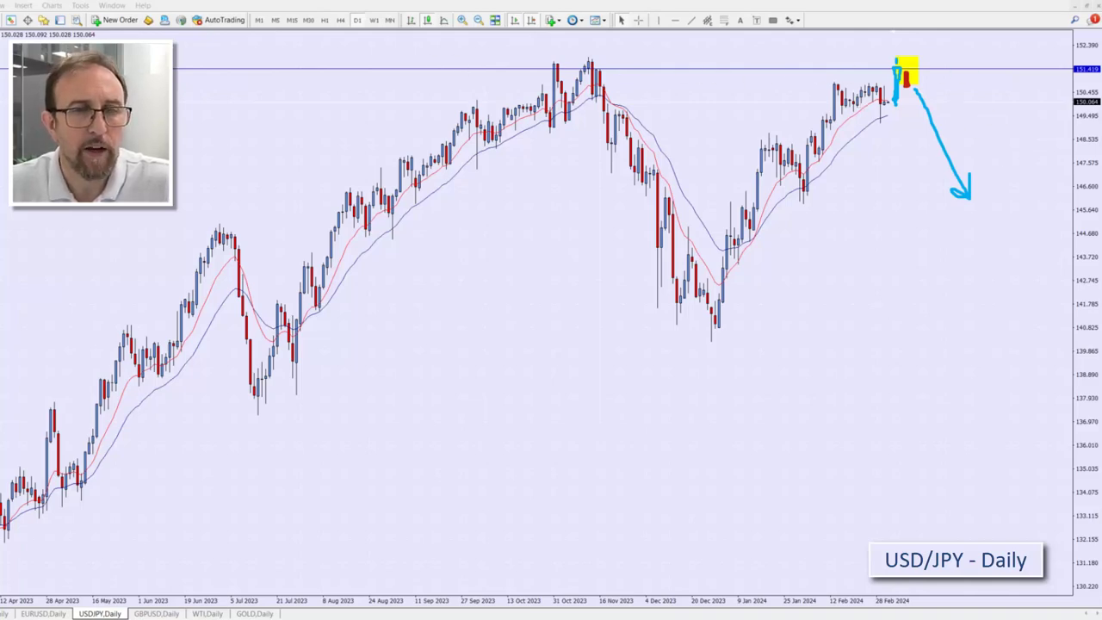
key("Escape")
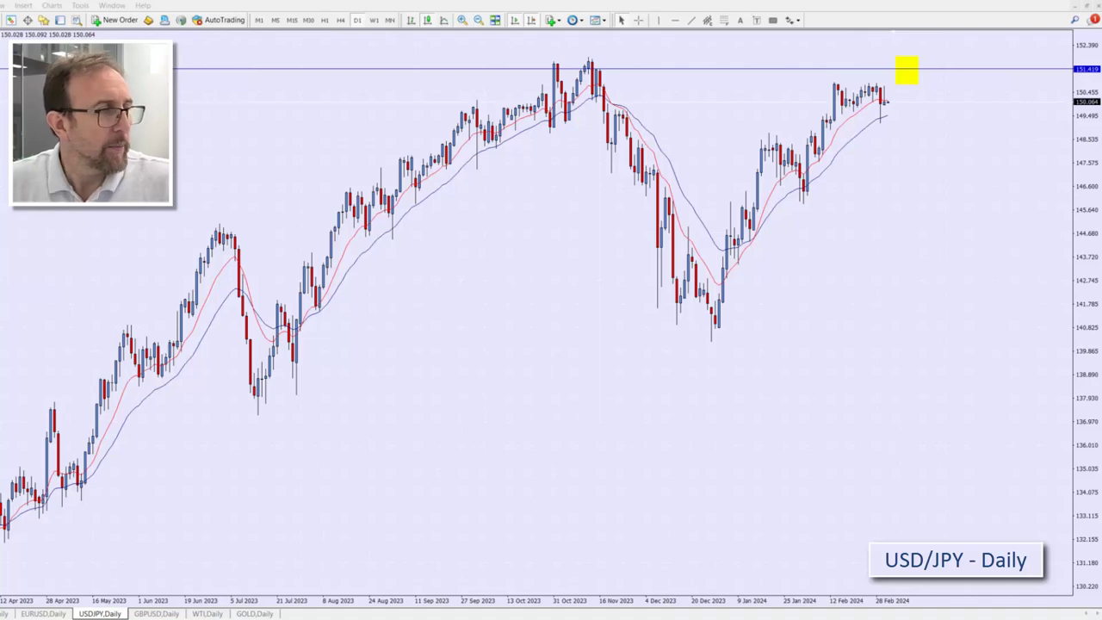
Step: Switch to the GBP/USD daily chart, sketch an upward breakout arrow through the upper trendline, and clear it
left_click(157, 613)
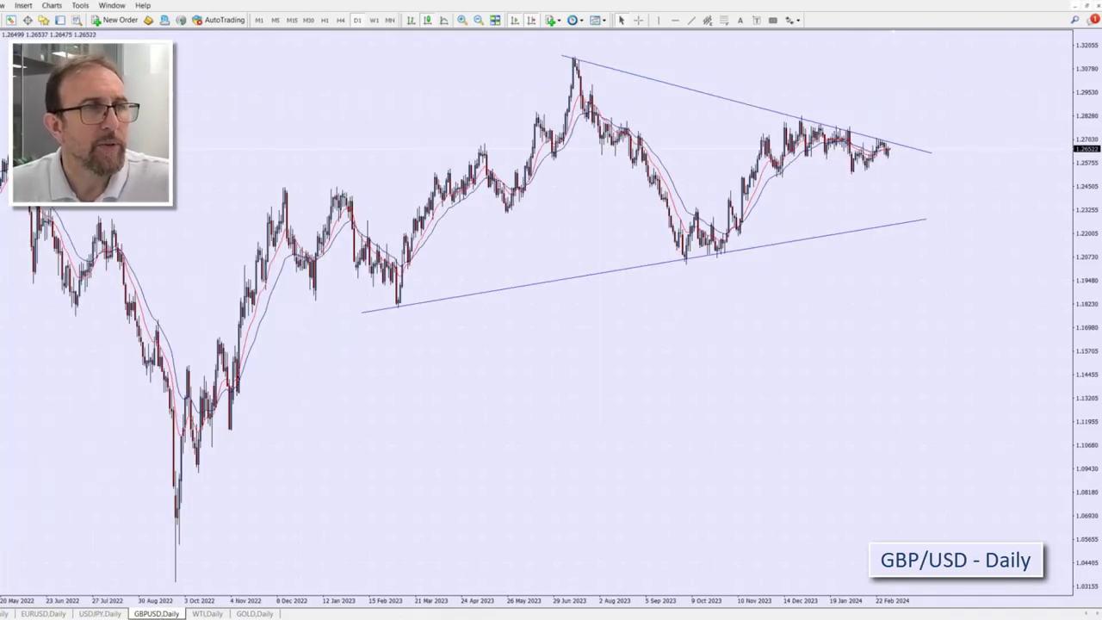
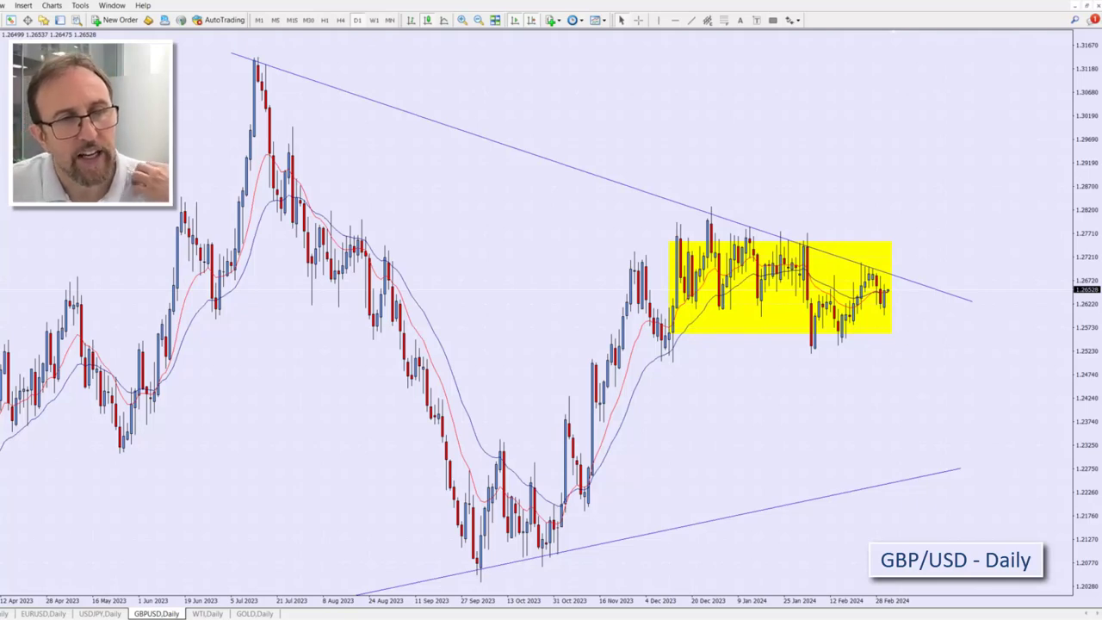
mouse_move(886, 297)
left_mouse_down()
mouse_move(962, 144)
mouse_move(990, 171)
left_mouse_up()
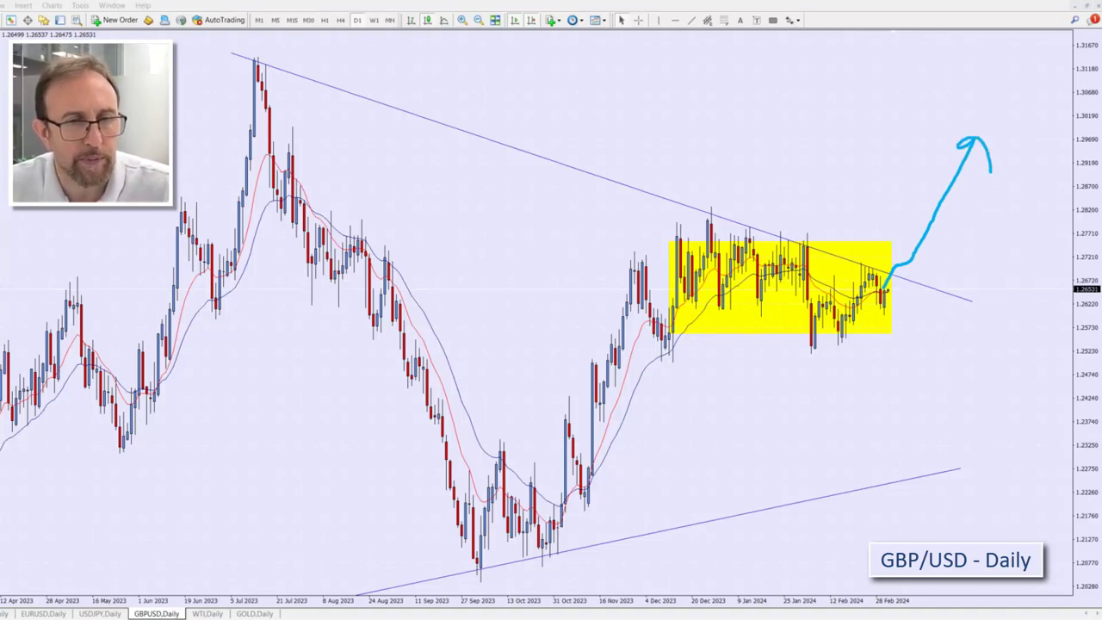
key("Escape")
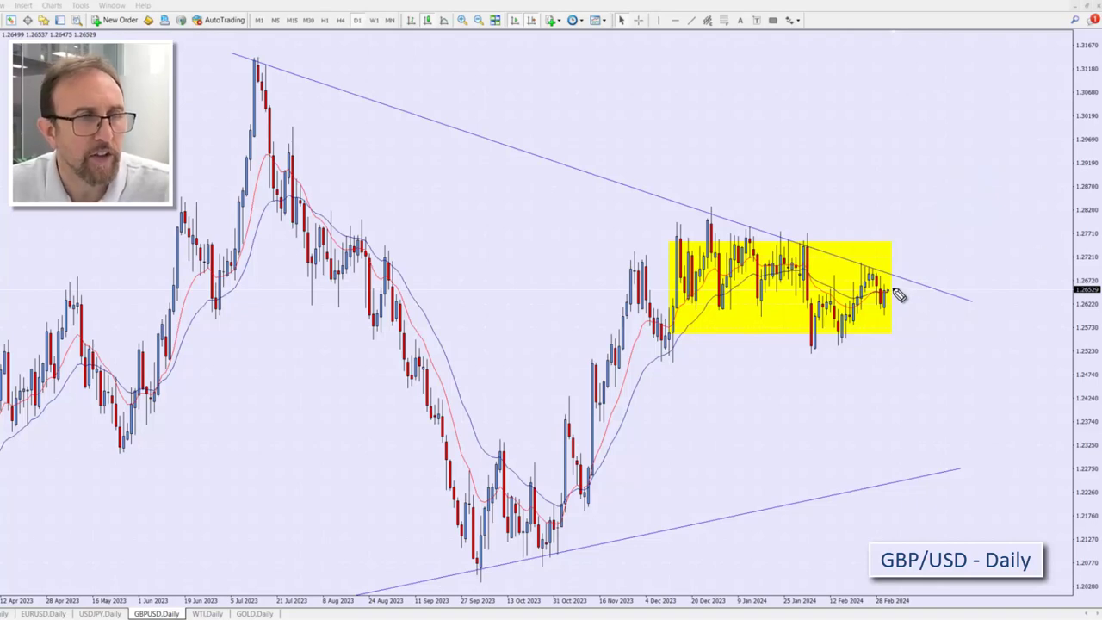
Step: Sketch a blue candle breaking above the GBP/USD upper trendline, mark the recent high, add an upward arrow, and clear the sketch
mouse_move(894, 290)
left_mouse_down()
mouse_move(900, 236)
mouse_move(897, 293)
left_mouse_up()
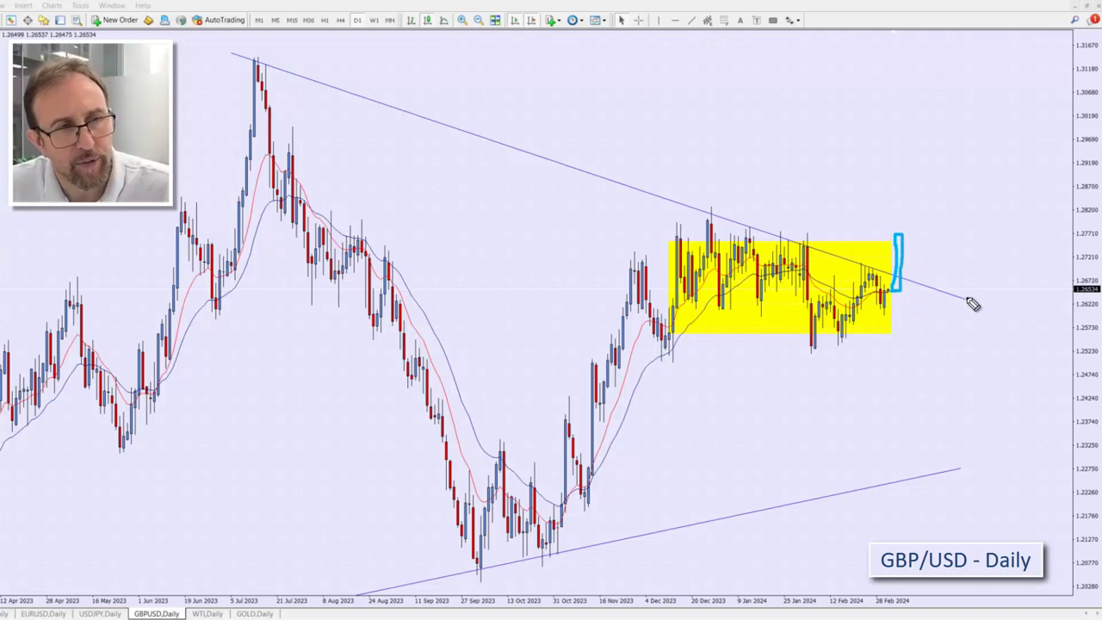
mouse_move(244, 59)
left_mouse_down()
mouse_move(459, 148)
mouse_move(881, 285)
mouse_move(964, 334)
left_mouse_up()
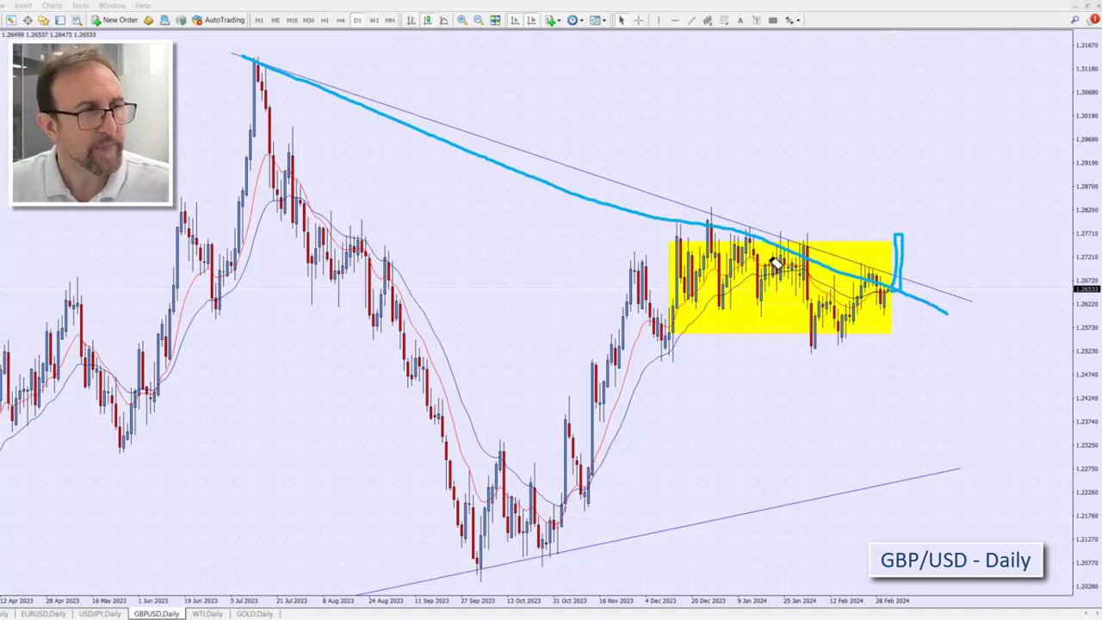
left_click(785, 253)
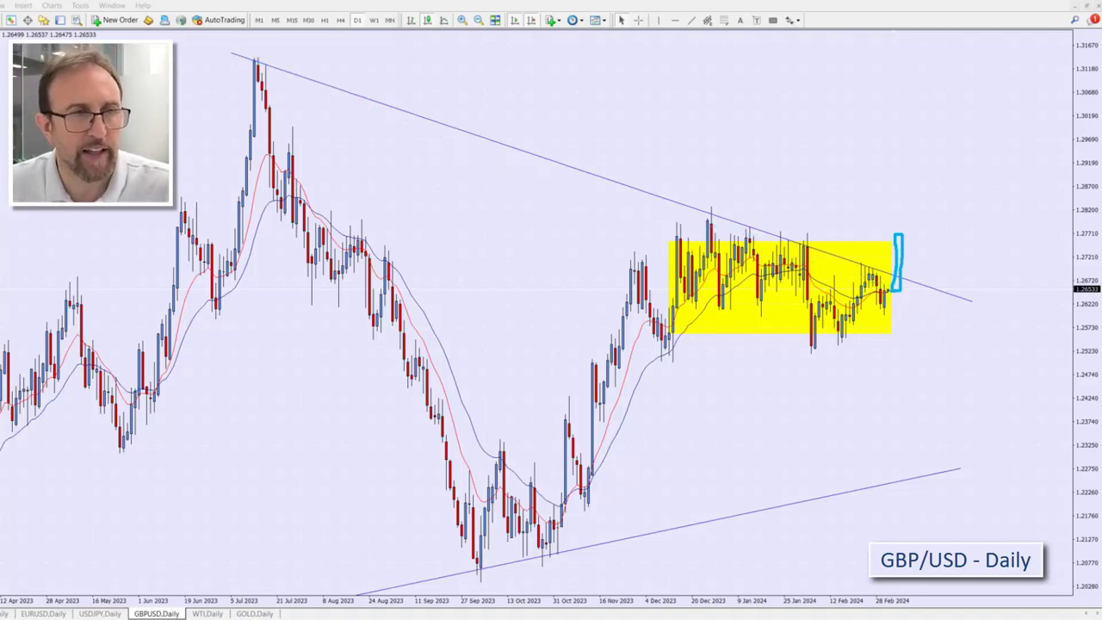
mouse_move(869, 249)
left_mouse_down()
mouse_move(876, 269)
mouse_move(864, 269)
left_mouse_up()
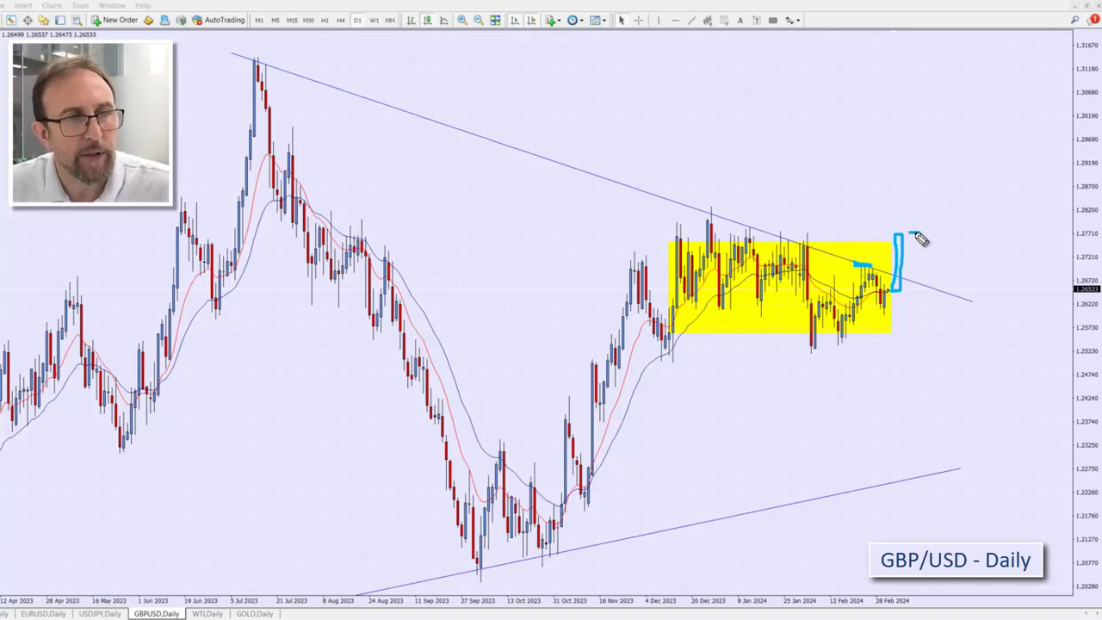
mouse_move(915, 234)
left_mouse_down()
mouse_move(984, 118)
mouse_move(996, 123)
left_mouse_up()
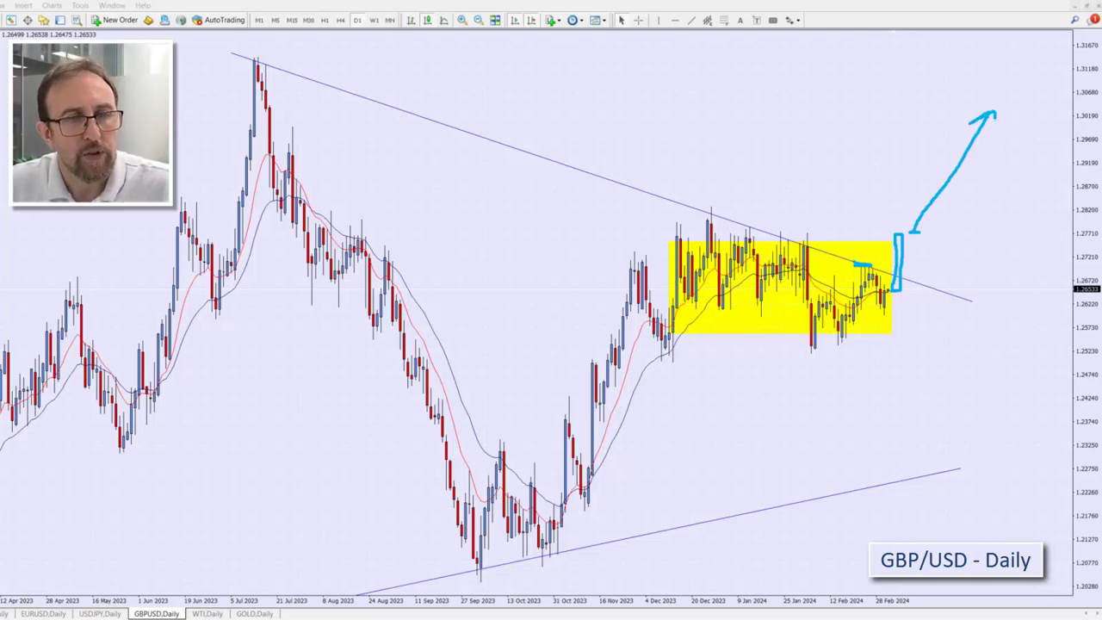
key("e")
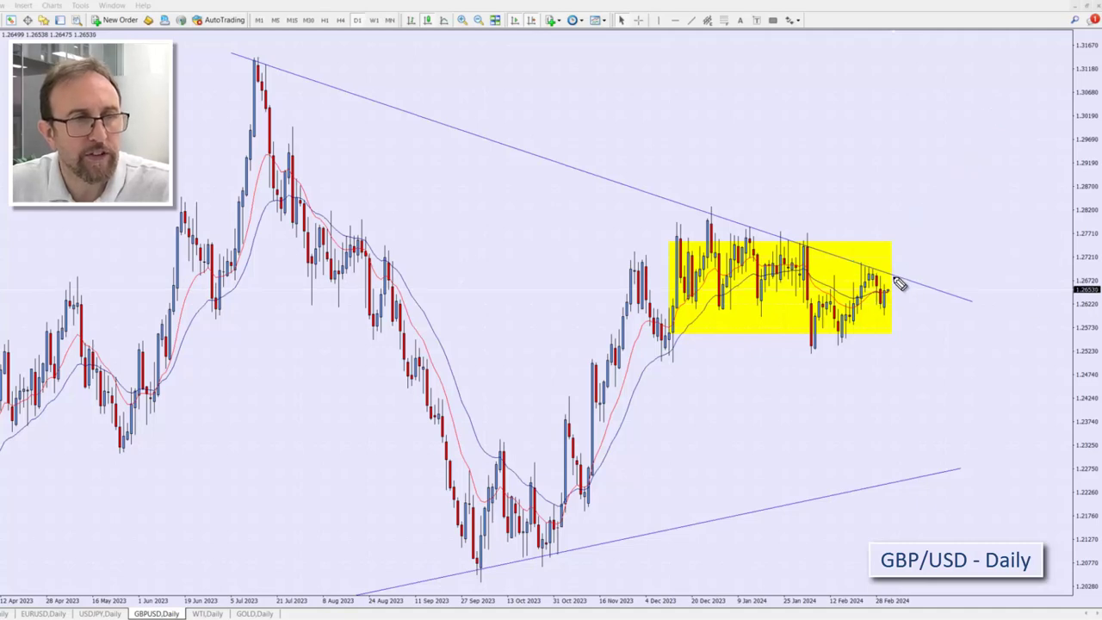
Step: Sketch blue and red candles below the GBP/USD upper trendline with a red downward arrow, circle the yellow range, and clear the annotations
mouse_move(894, 275)
left_mouse_down()
mouse_move(902, 310)
mouse_move(900, 275)
mouse_move(905, 298)
mouse_move(909, 284)
left_mouse_up()
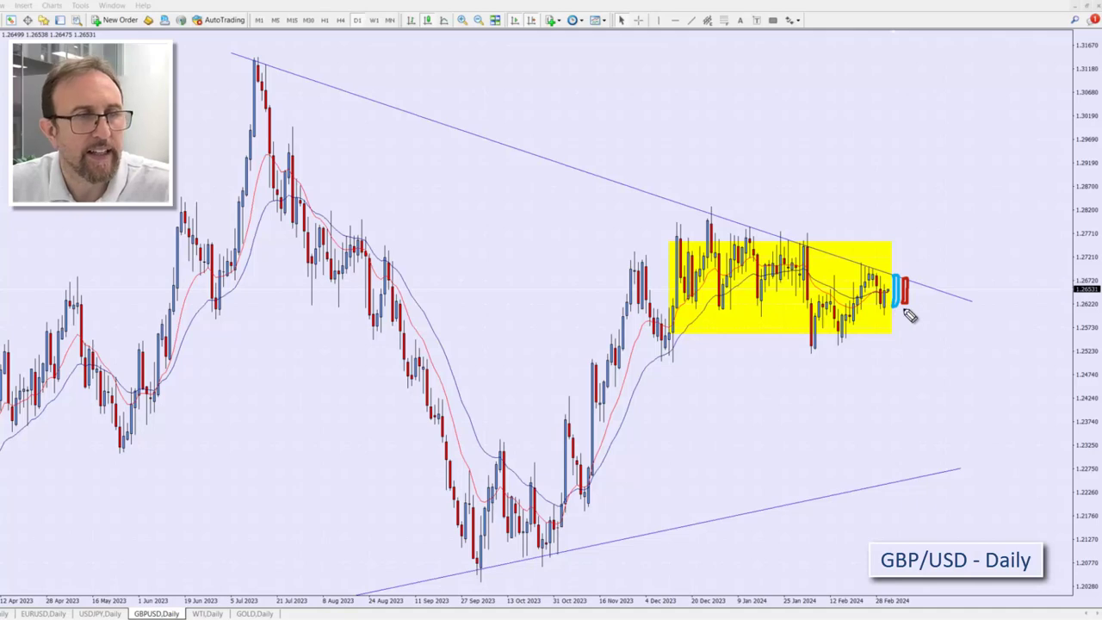
mouse_move(911, 306)
left_mouse_down()
mouse_move(953, 403)
mouse_move(963, 398)
left_mouse_up()
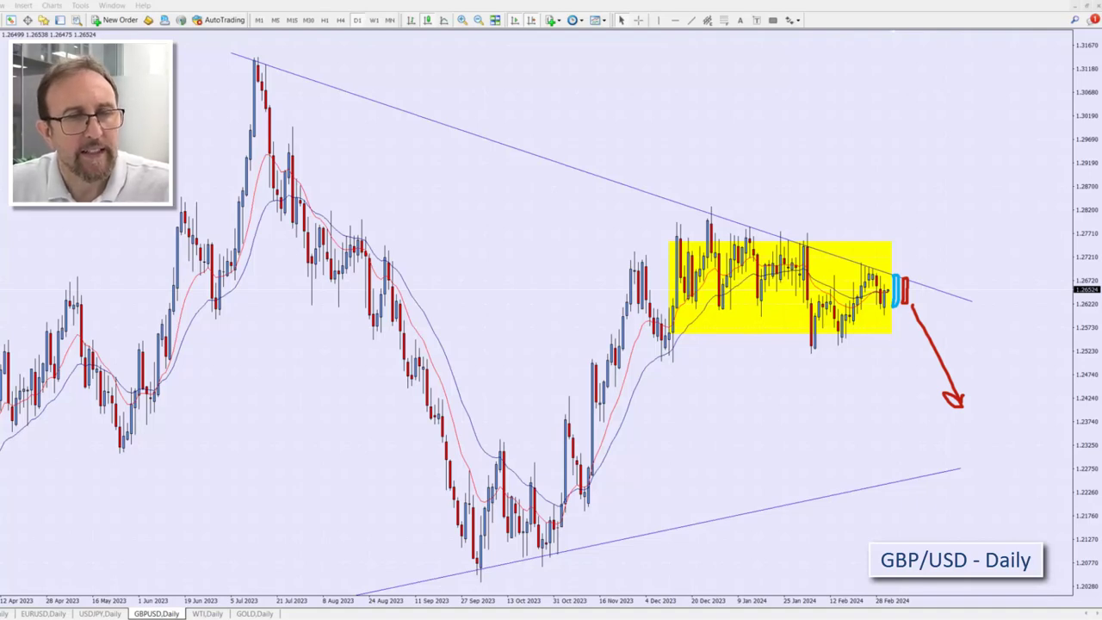
mouse_move(683, 243)
left_mouse_down()
mouse_move(690, 310)
mouse_move(880, 331)
mouse_move(814, 234)
mouse_move(667, 248)
left_mouse_up()
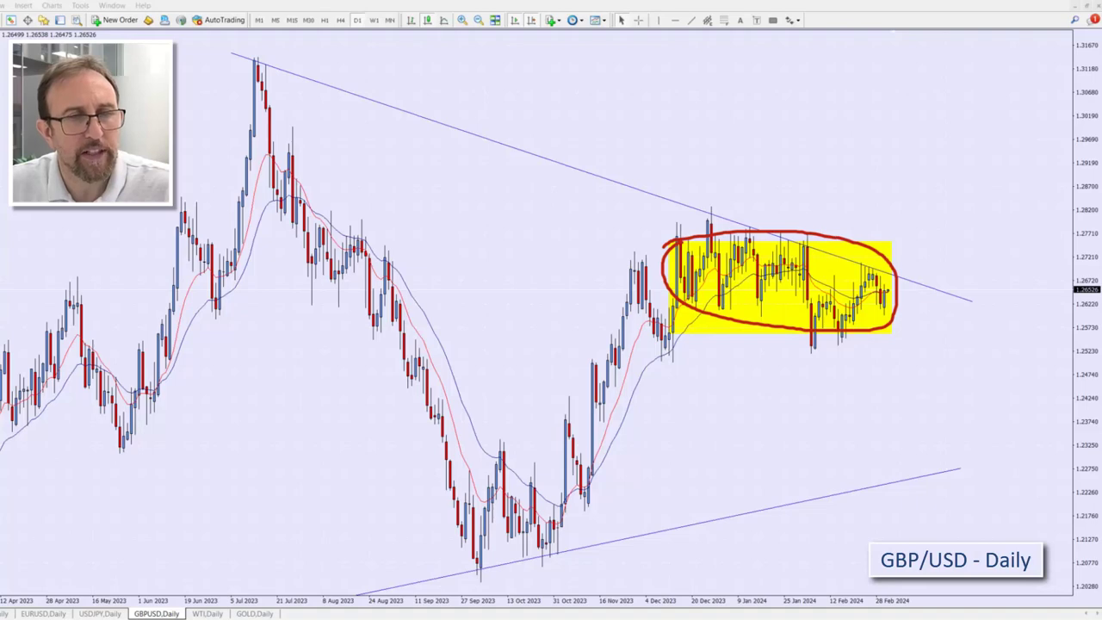
key("e")
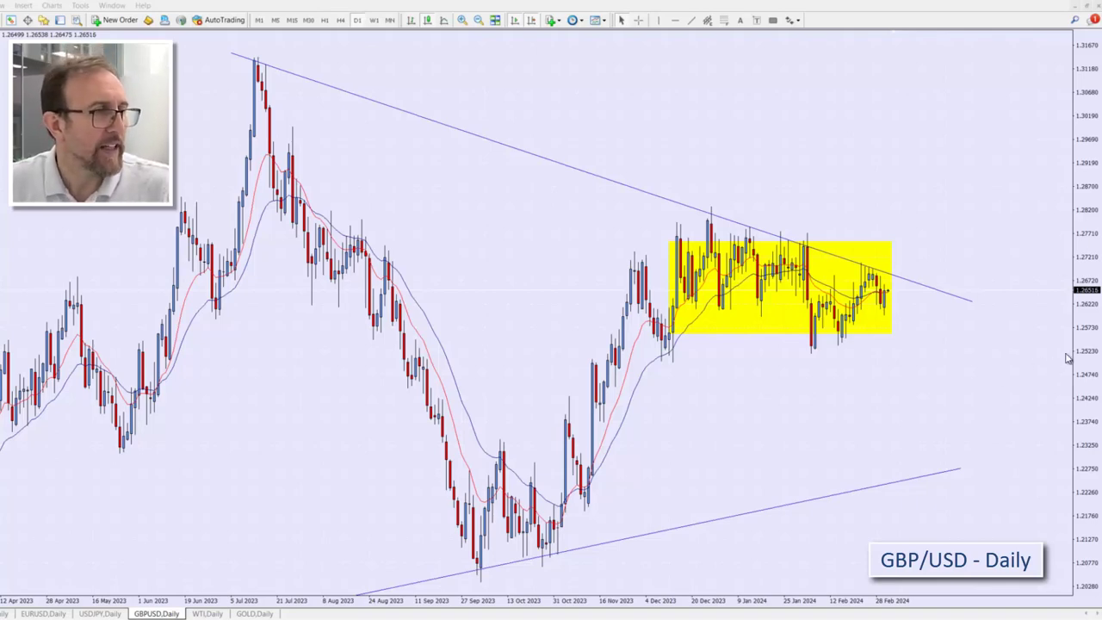
Step: Switch to the WTI daily chart, show a longer price history, trace the 65.94 support line in blue, and clear it
left_click(207, 614)
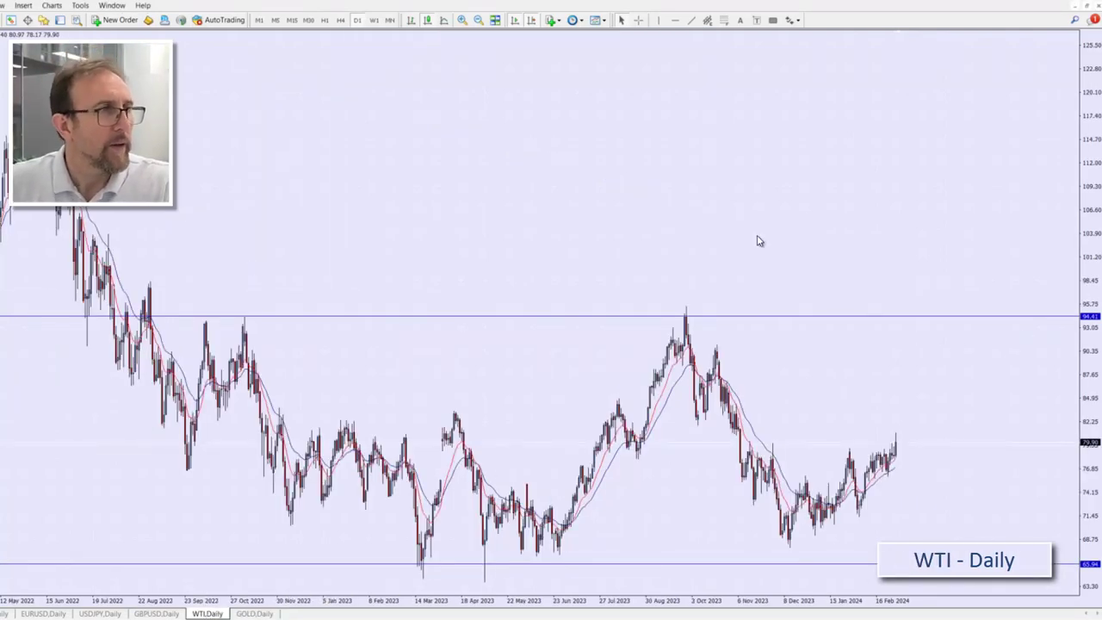
left_click(478, 21)
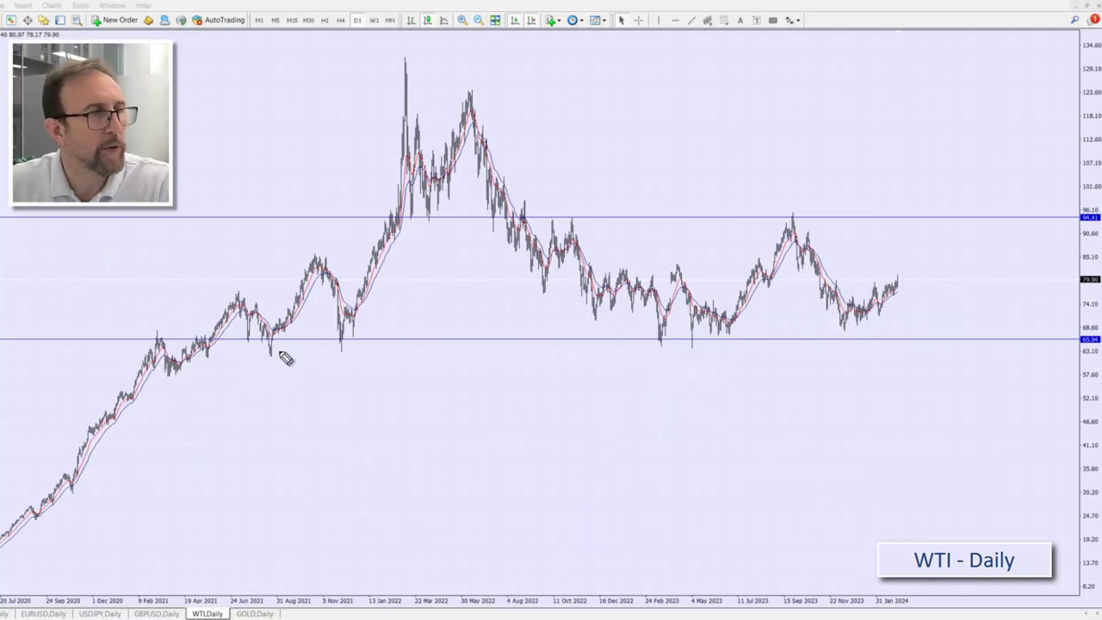
mouse_move(215, 339)
left_mouse_down()
mouse_move(859, 345)
mouse_move(284, 345)
left_mouse_up()
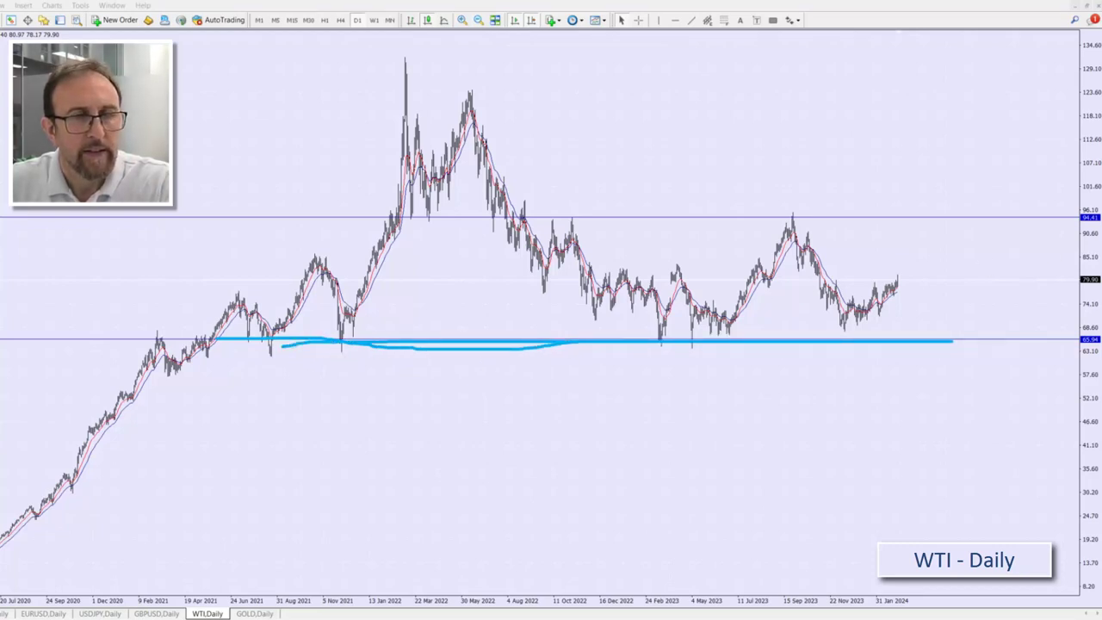
key("Escape")
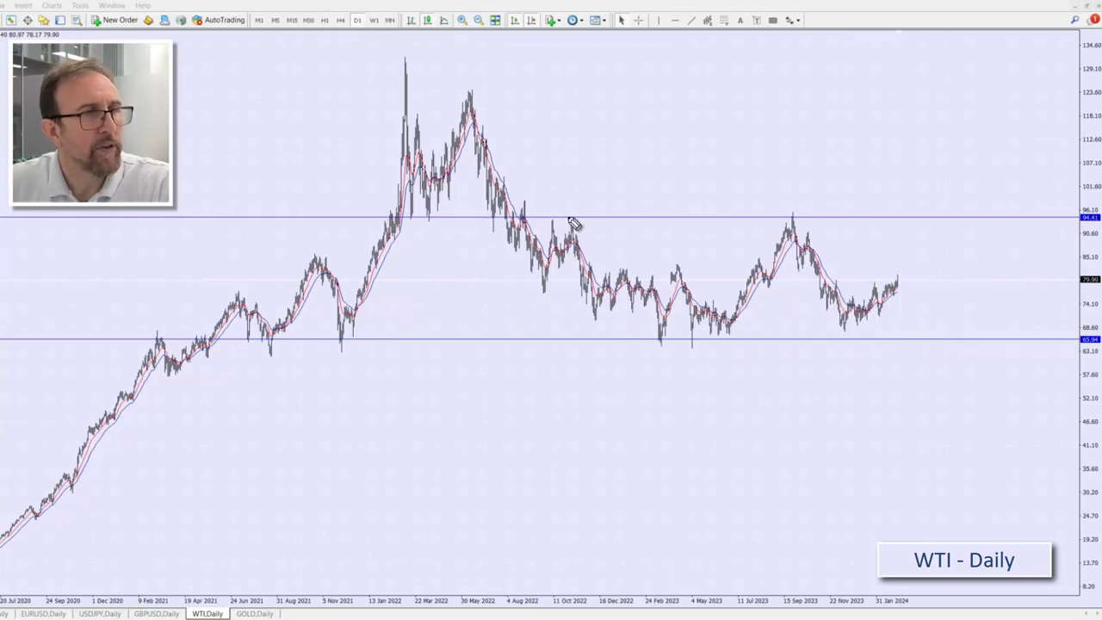
Step: Trace the WTI range between the 94.41 resistance and 65.94 support, sketch price swings between them, and clear the drawing
mouse_move(570, 220)
left_mouse_down()
mouse_move(755, 217)
mouse_move(572, 224)
left_mouse_up()
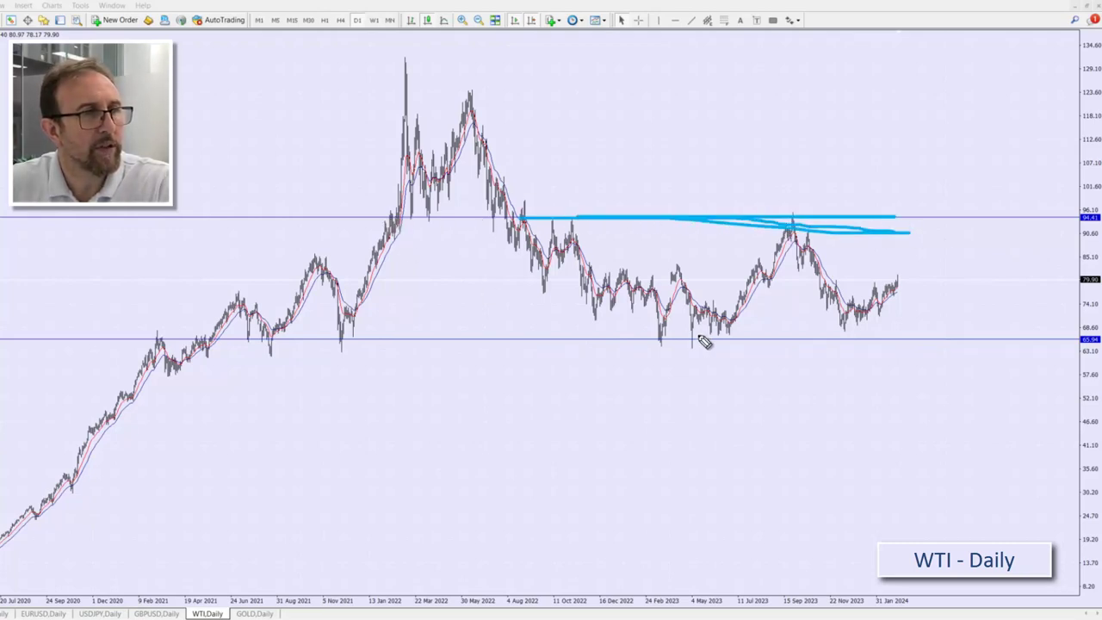
mouse_move(702, 340)
left_mouse_down()
mouse_move(652, 332)
mouse_move(889, 360)
left_mouse_up()
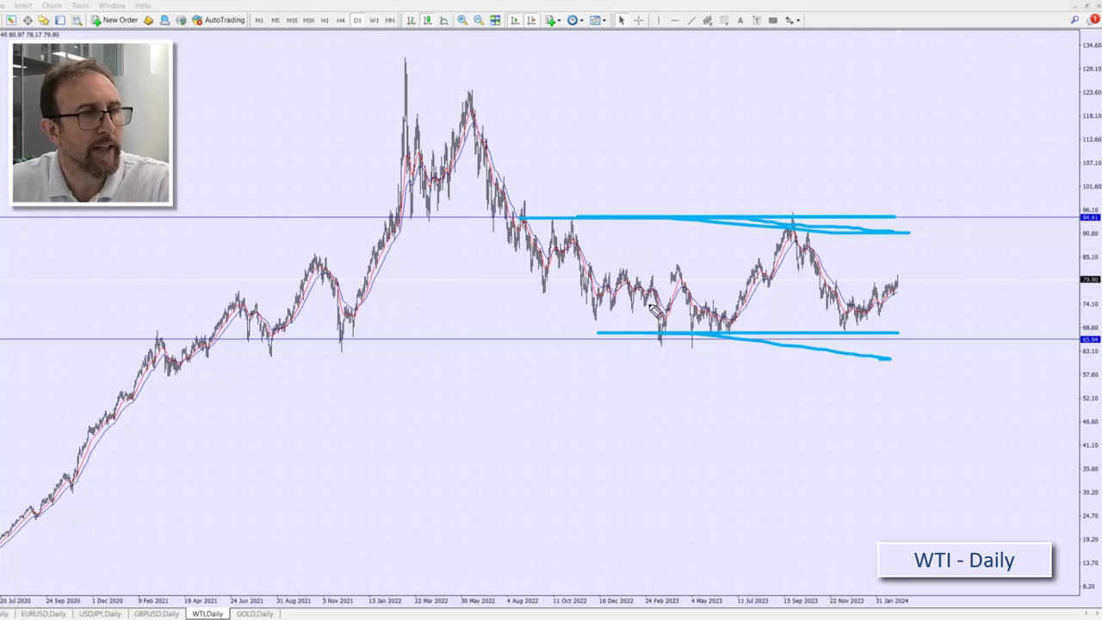
mouse_move(644, 308)
left_mouse_down()
mouse_move(736, 328)
mouse_move(831, 232)
mouse_move(855, 275)
left_mouse_up()
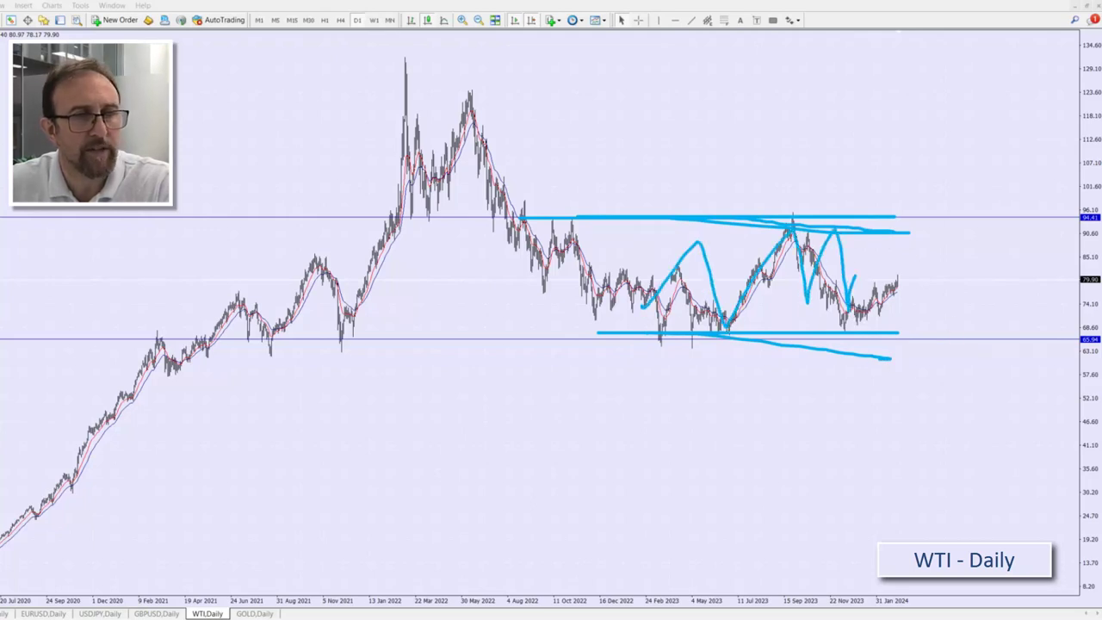
key("Escape")
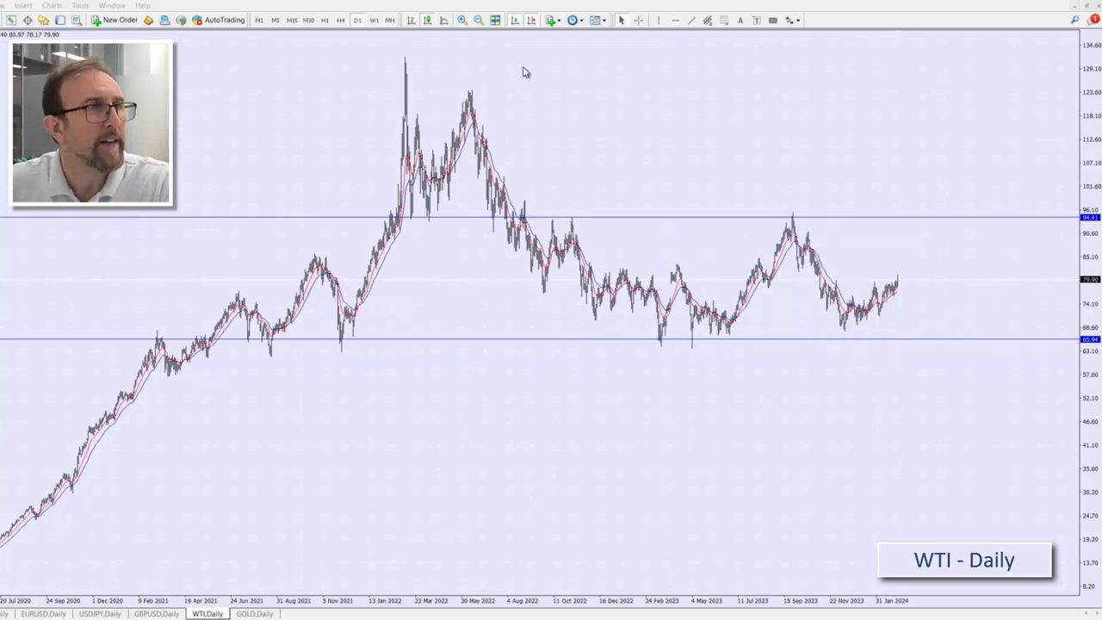
Step: Enlarge the WTI candles, underline the latest price level, circle the 94.41 resistance line with a downward arrow, and clear the annotations
left_click(462, 20)
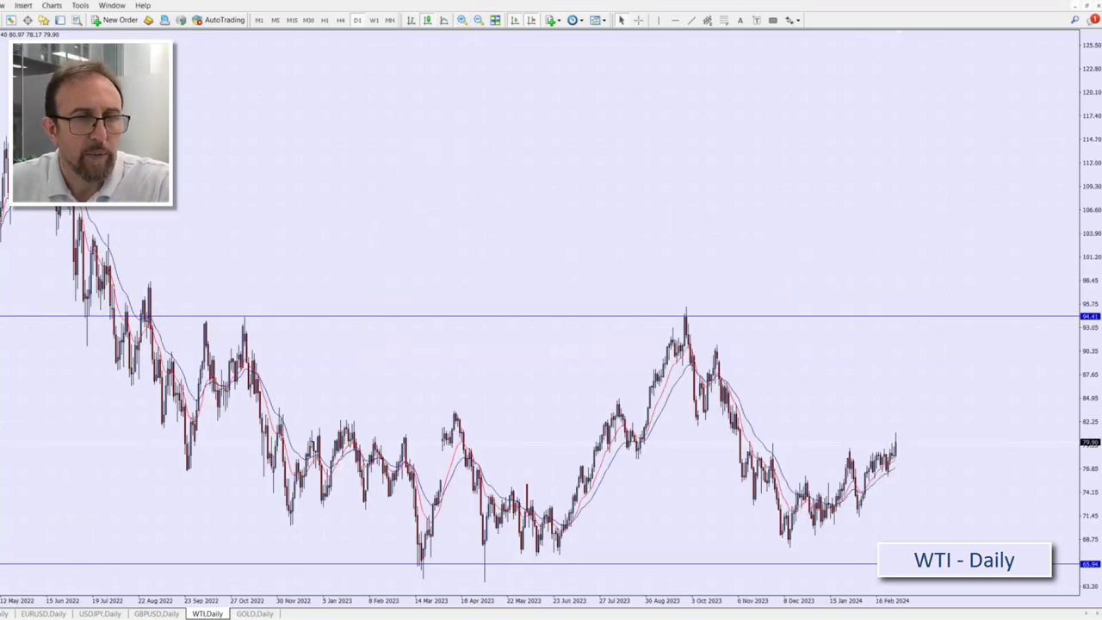
mouse_move(897, 439)
left_mouse_down()
mouse_move(921, 444)
mouse_move(898, 439)
left_mouse_up()
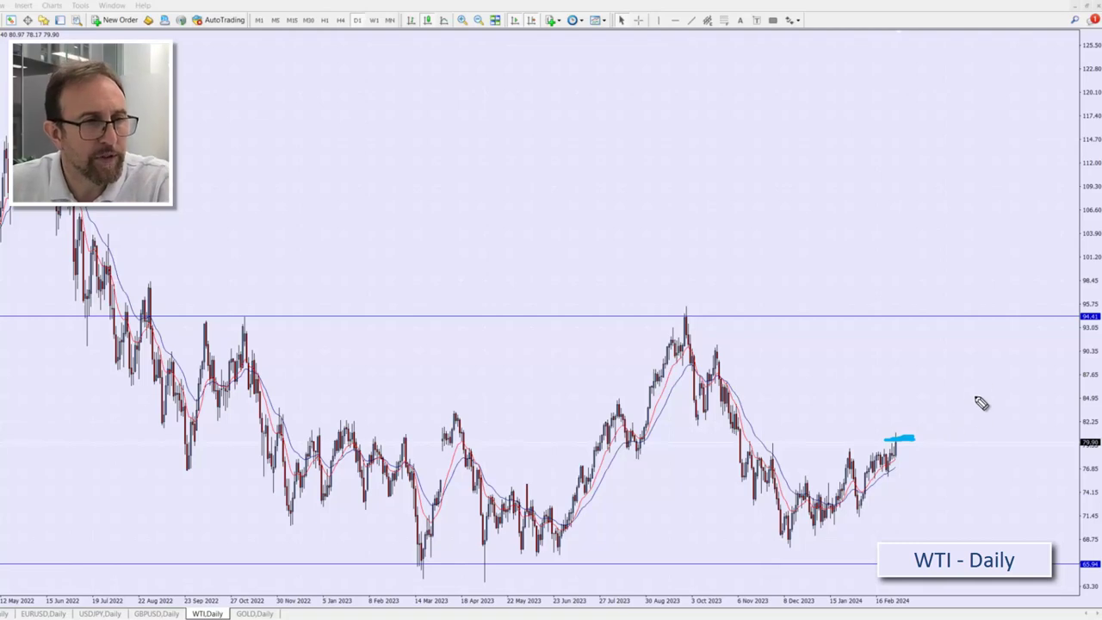
mouse_move(966, 309)
left_mouse_down()
mouse_move(958, 334)
mouse_move(967, 320)
mouse_move(1014, 420)
left_mouse_up()
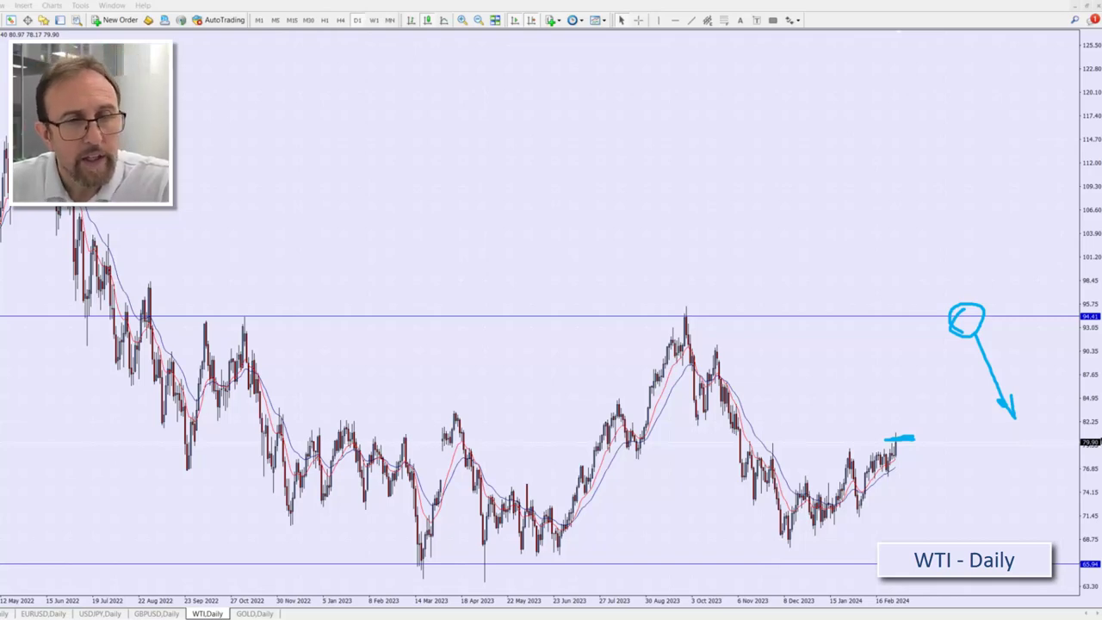
key("Escape")
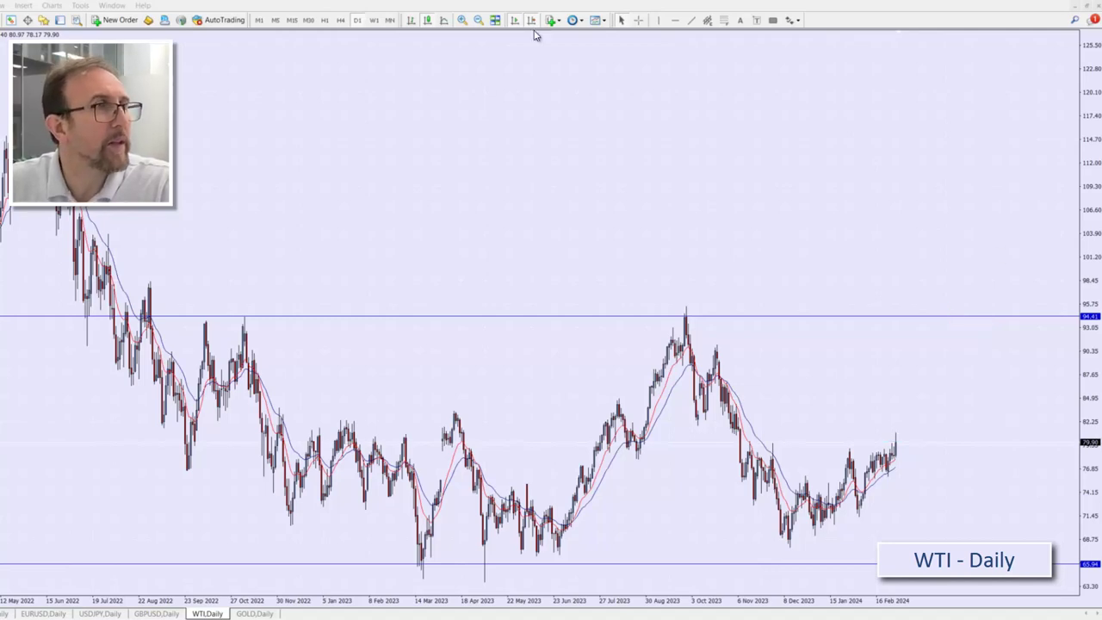
Step: Enlarge the WTI candles further, sketch a rising trendline and a rally-pullback-rally path, circle the pullback low, and clear the sketch
left_click(462, 20)
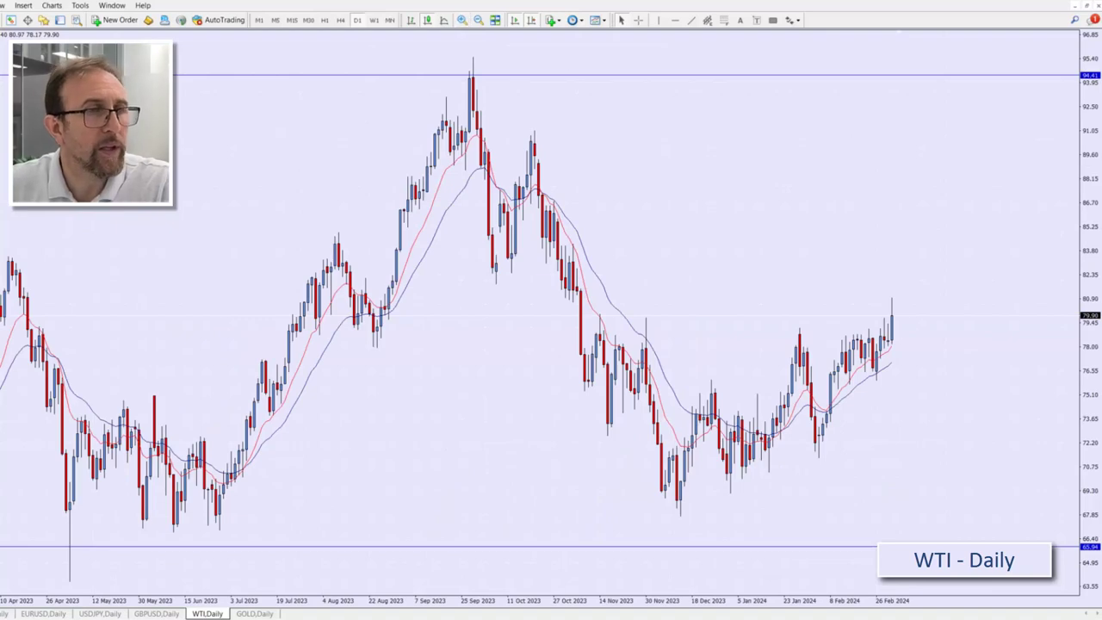
key("ctrl+2")
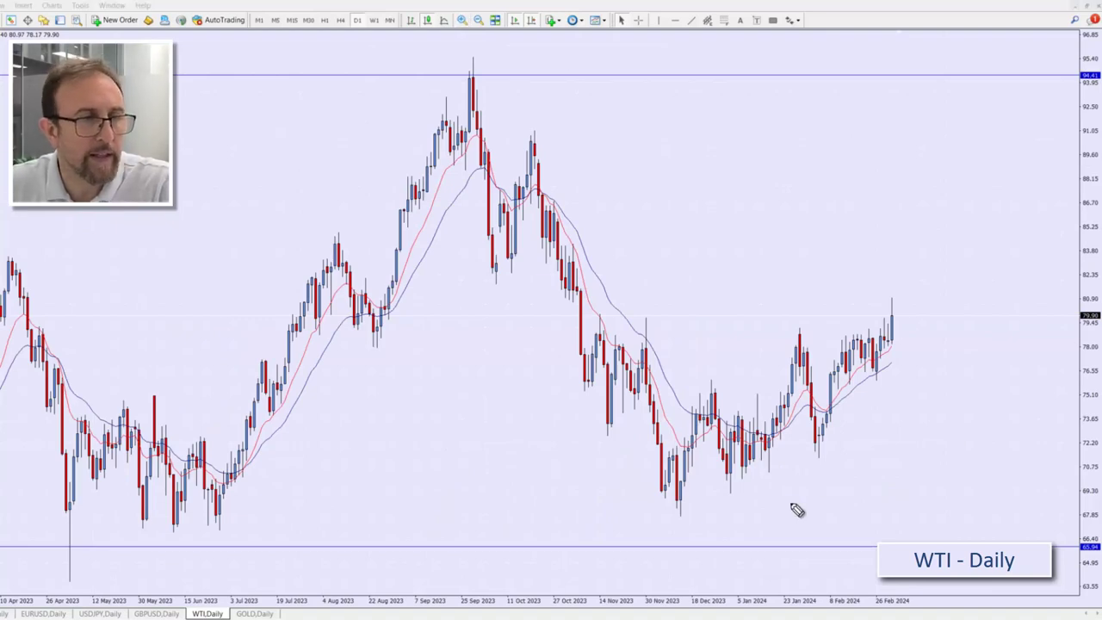
left_click_drag(760, 495, 913, 382)
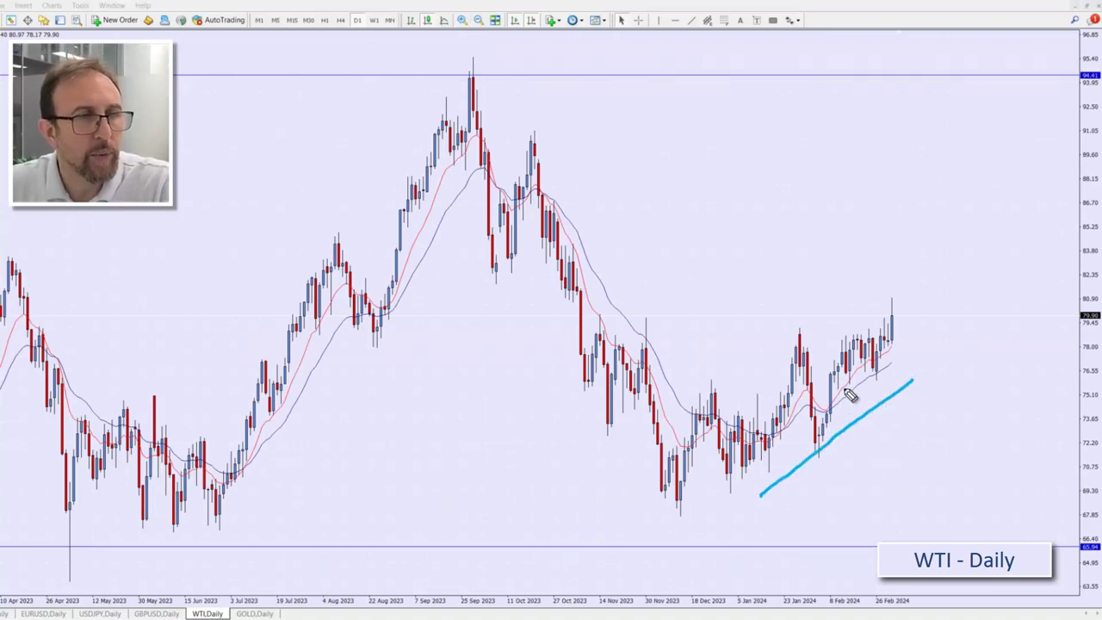
mouse_move(833, 399)
left_mouse_down()
mouse_move(910, 292)
mouse_move(947, 326)
mouse_move(970, 238)
left_mouse_up()
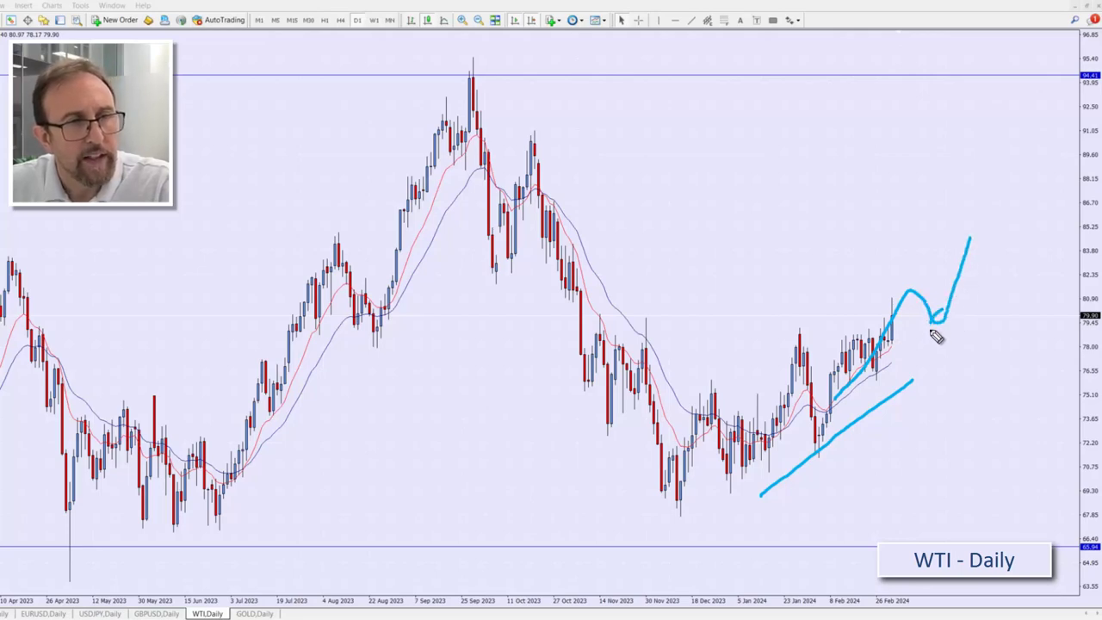
mouse_move(932, 331)
left_mouse_down()
mouse_move(955, 315)
mouse_move(940, 321)
mouse_move(947, 328)
left_mouse_up()
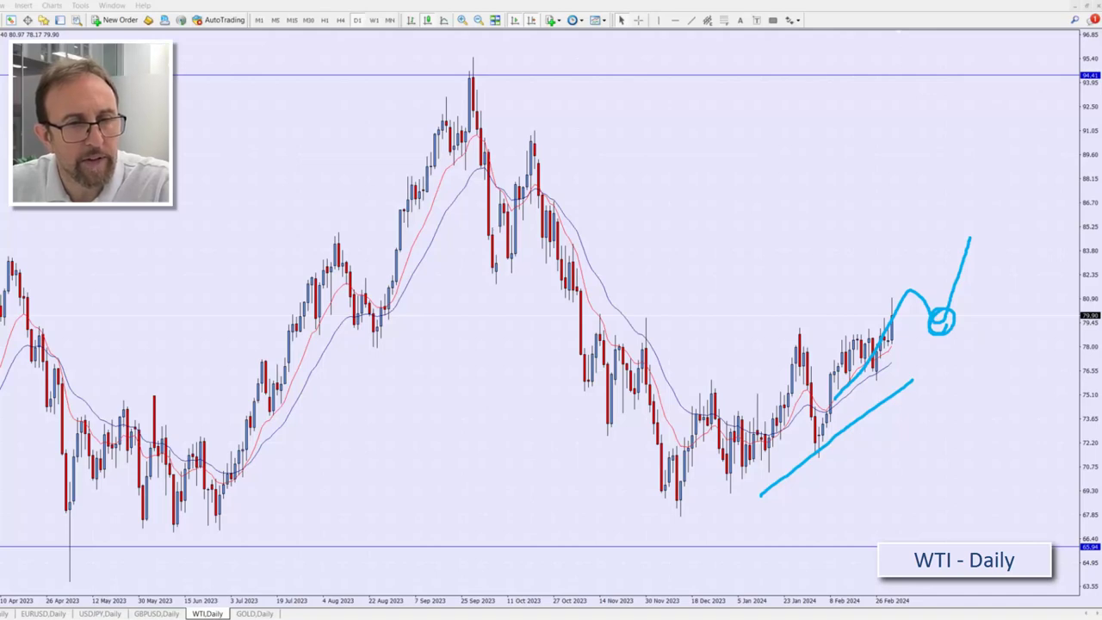
mouse_move(939, 315)
left_mouse_down()
mouse_move(928, 337)
mouse_move(952, 334)
mouse_move(938, 318)
left_mouse_up()
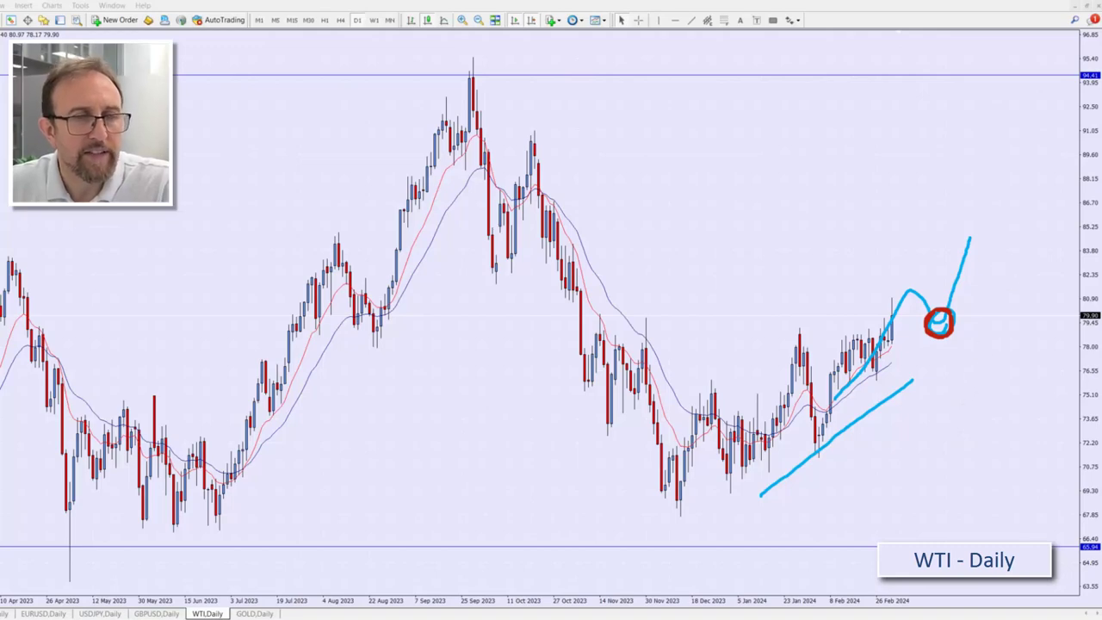
key("Escape")
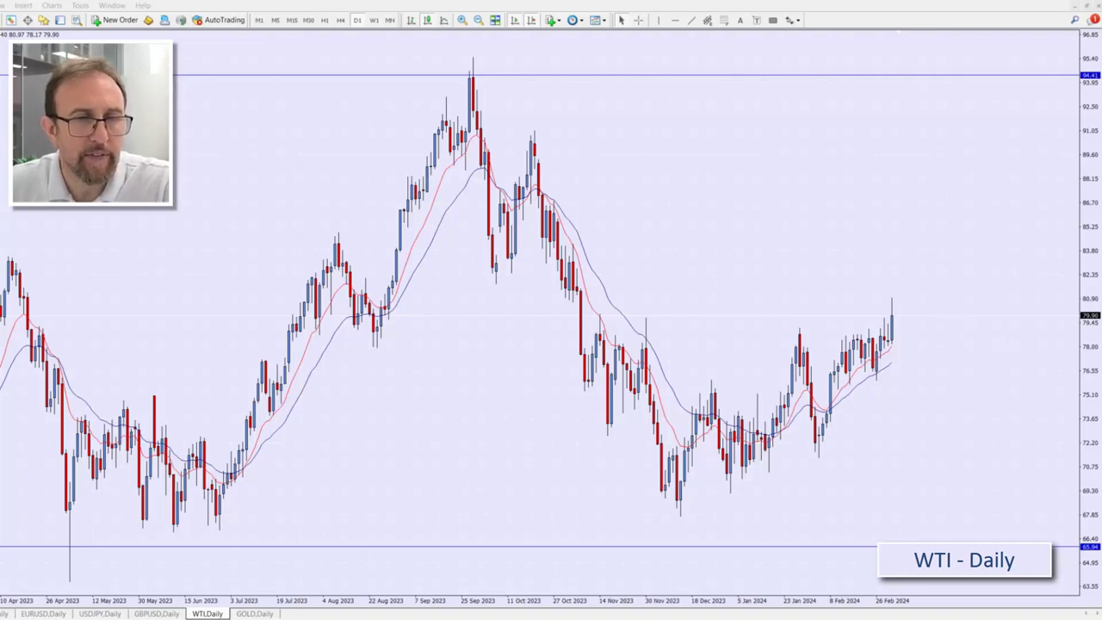
Step: Sketch a red candle followed by a blue one at a WTI pullback, add a rally path with an upward arrow toward 94.41, and clear it
mouse_move(950, 268)
left_mouse_down()
mouse_move(953, 301)
mouse_move(951, 265)
mouse_move(964, 295)
mouse_move(967, 275)
left_mouse_up()
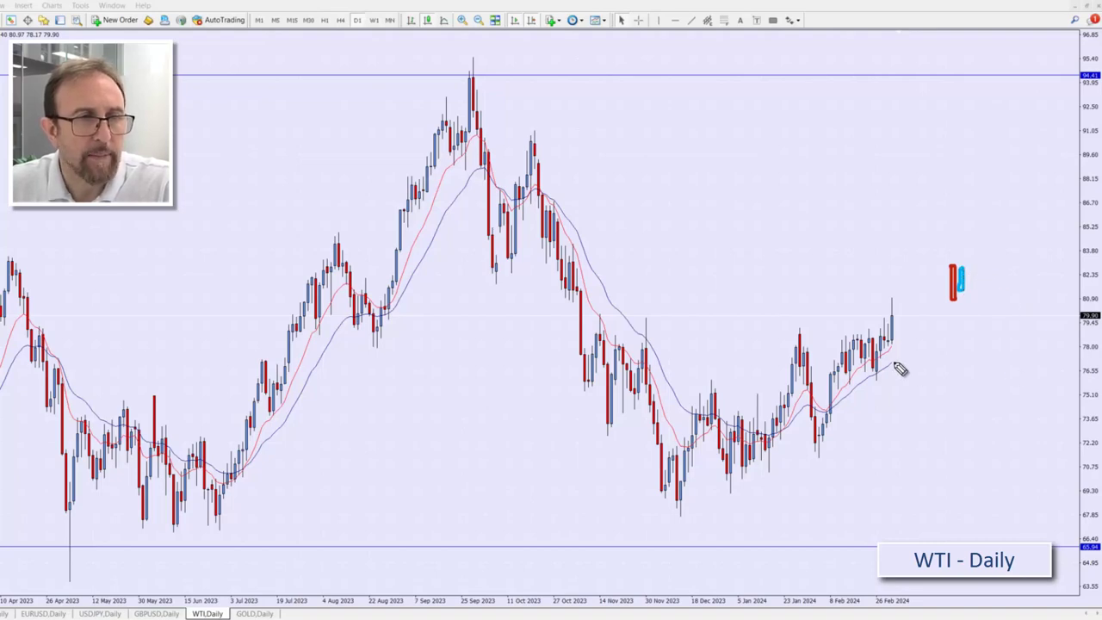
mouse_move(891, 337)
left_mouse_down()
mouse_move(919, 257)
mouse_move(938, 242)
mouse_move(964, 306)
mouse_move(970, 252)
mouse_move(946, 256)
mouse_move(1007, 175)
mouse_move(1021, 171)
mouse_move(1027, 192)
left_mouse_up()
left_click(941, 274)
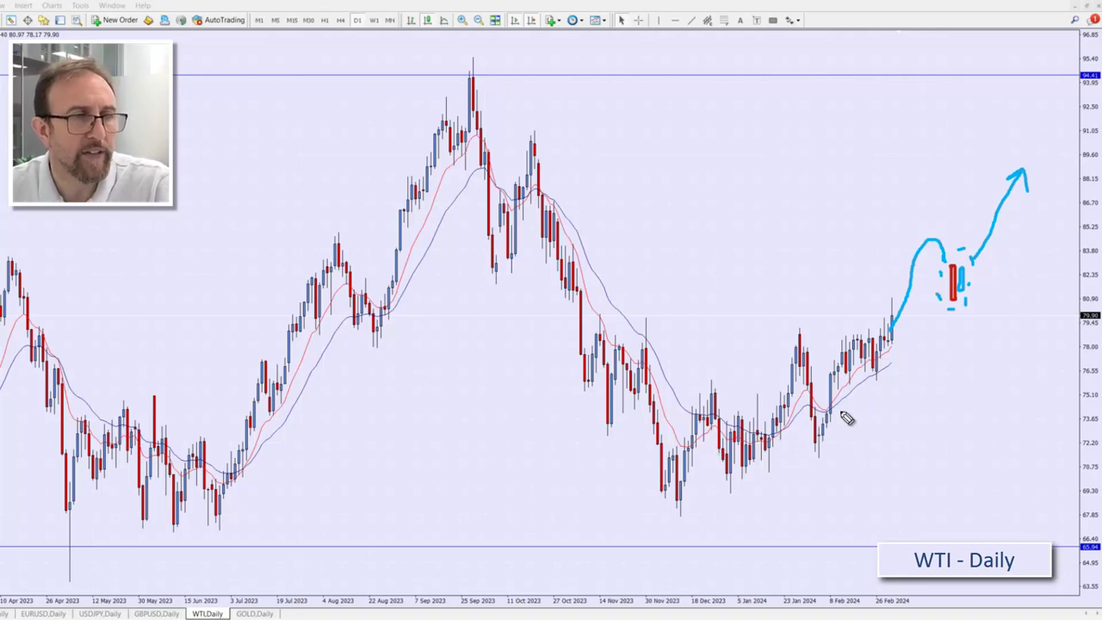
mouse_move(878, 360)
left_mouse_down()
mouse_move(901, 336)
mouse_move(921, 262)
mouse_move(946, 255)
mouse_move(952, 287)
mouse_move(990, 256)
mouse_move(1029, 183)
left_mouse_up()
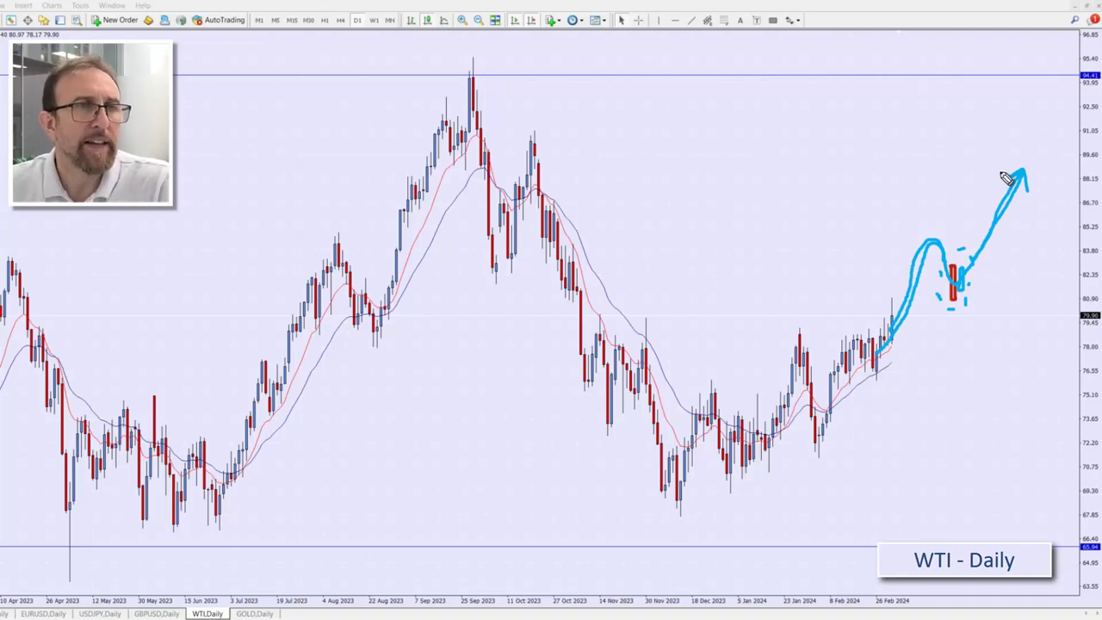
mouse_move(1043, 72)
left_mouse_down()
mouse_move(1033, 88)
mouse_move(1046, 70)
mouse_move(1064, 148)
mouse_move(1072, 145)
left_mouse_up()
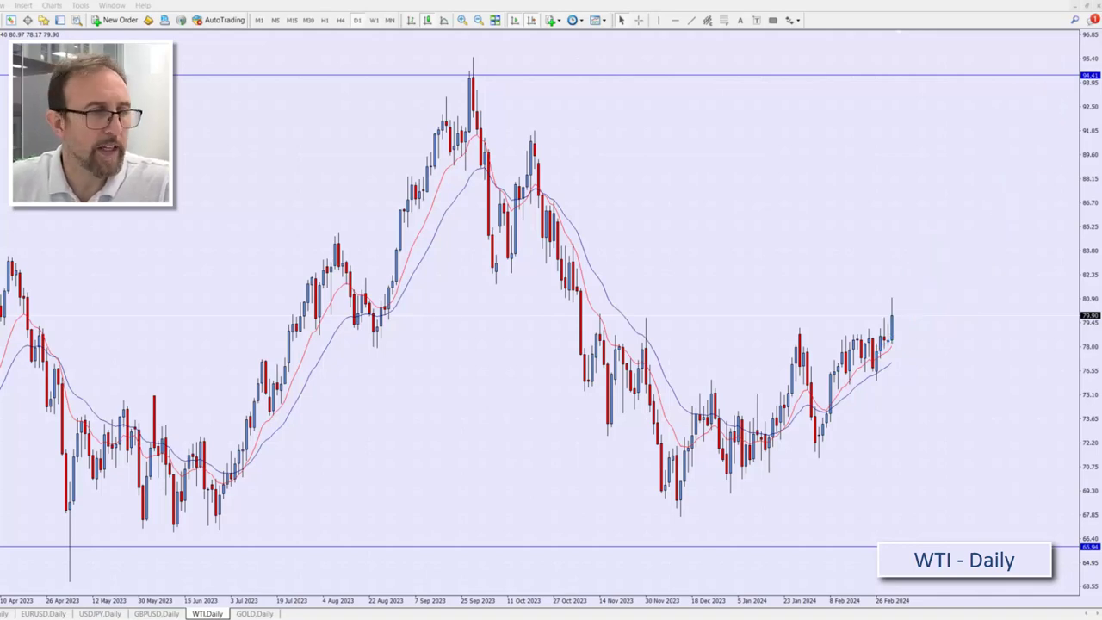
Step: Switch to the gold daily chart and trace the horizontal resistance line above the recent highs in blue
left_click(255, 613)
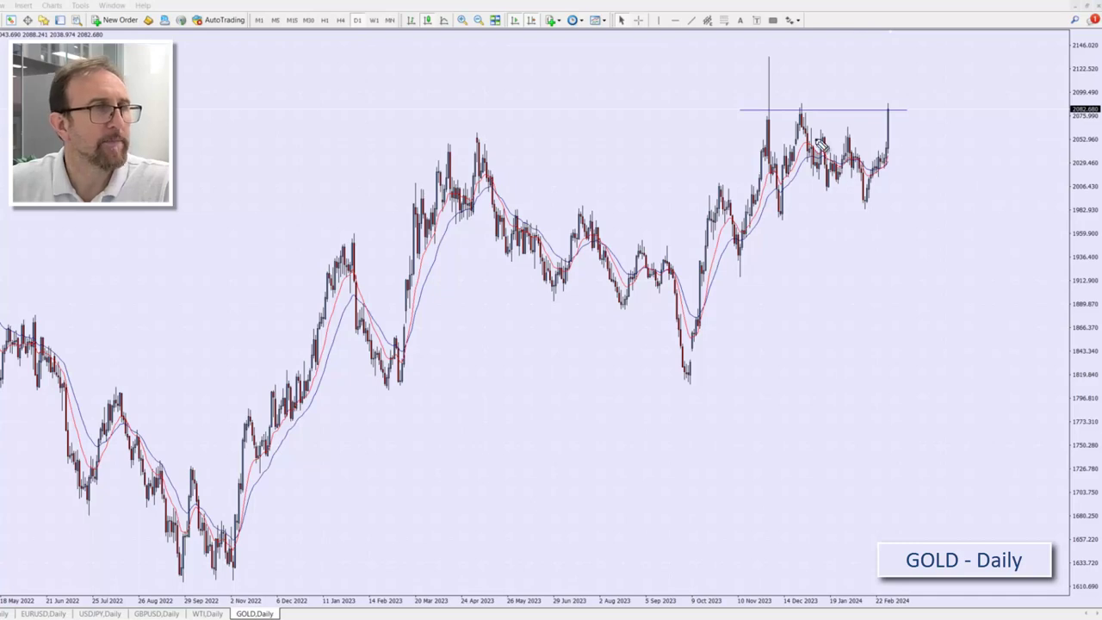
double_click(807, 111)
left_click_drag(758, 108, 878, 91)
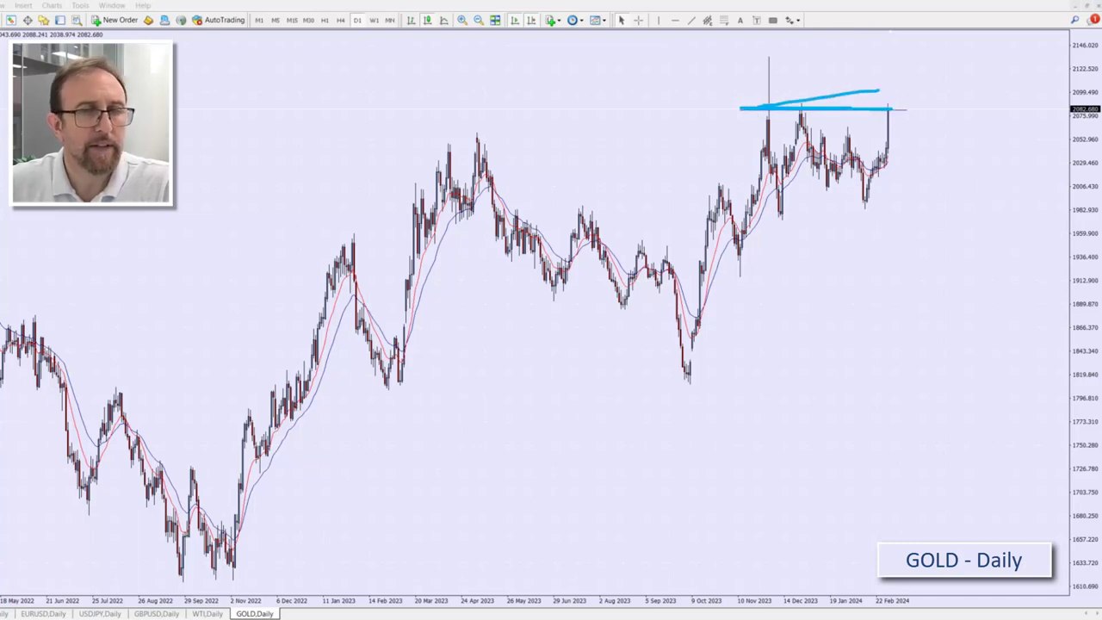
Step: Clear the blue annotations from the gold daily chart and enlarge the candles to show price action from about April 2023 onward
key("Escape")
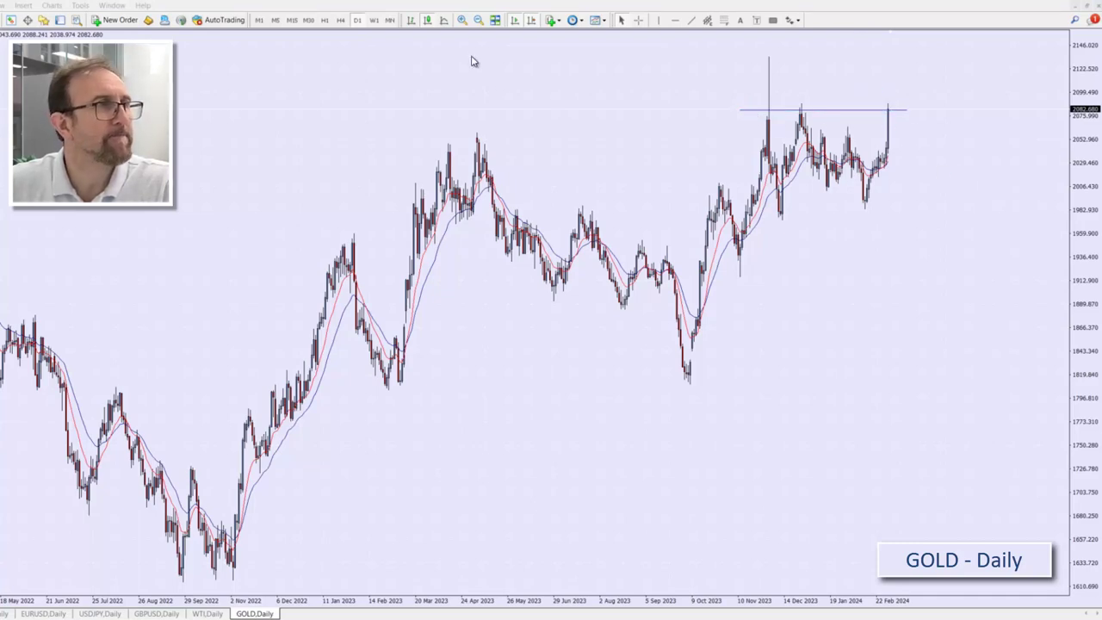
left_click(463, 21)
left_click(462, 20)
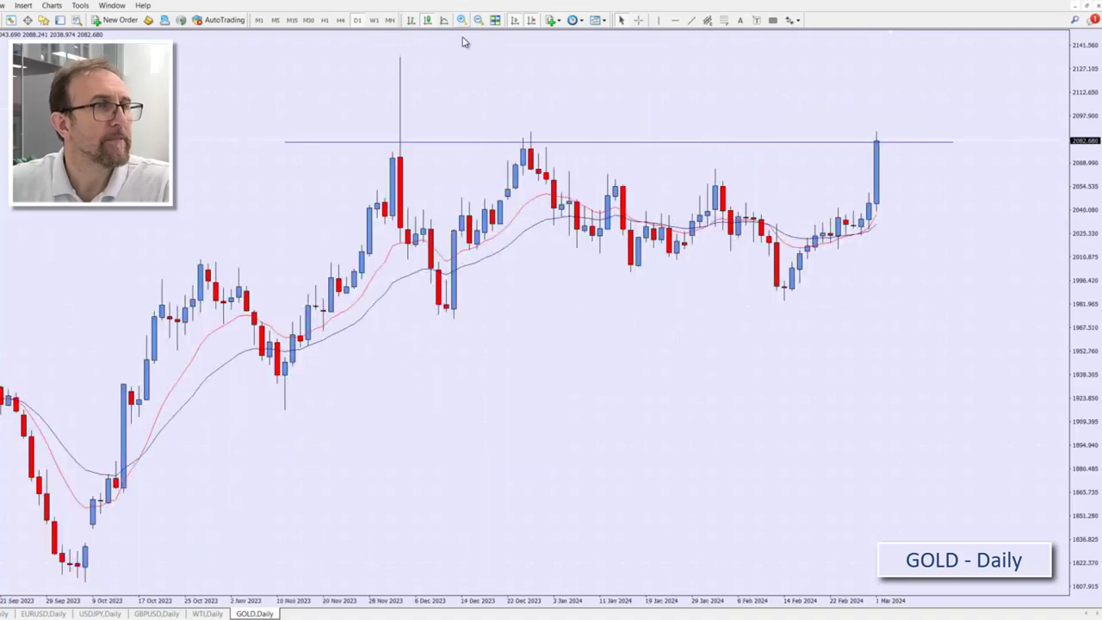
left_click(479, 20)
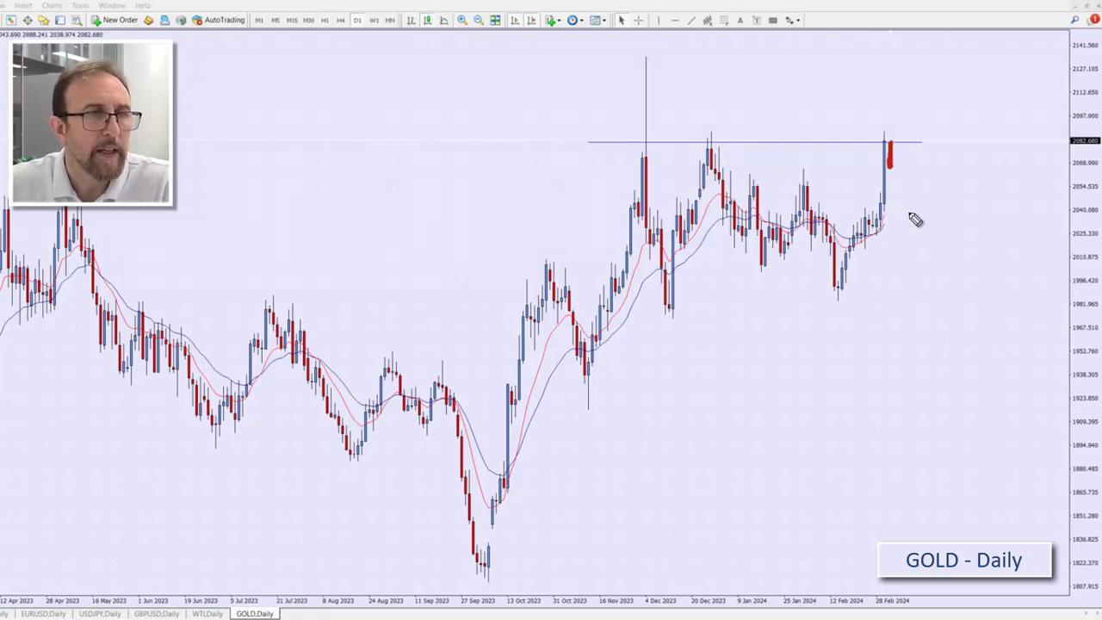
Step: Sketch a downward arrow from the red candle at gold's latest high, trace the horizontal resistance line in red, and clear the annotations
mouse_move(911, 176)
left_mouse_down()
mouse_move(930, 249)
mouse_move(941, 241)
left_mouse_up()
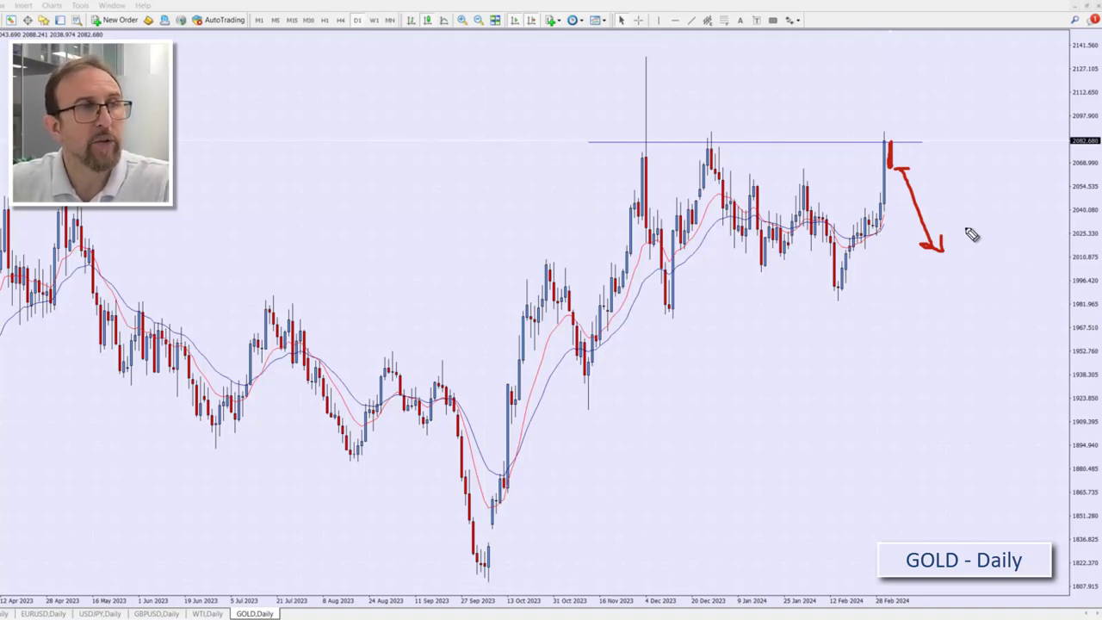
left_click_drag(580, 140, 920, 141)
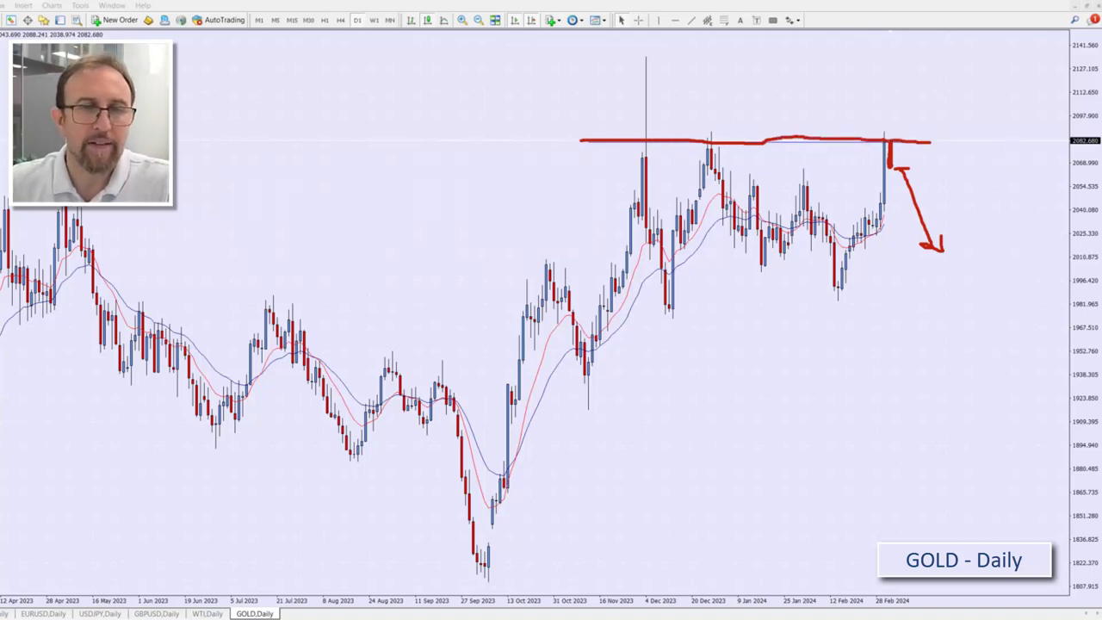
key("Escape")
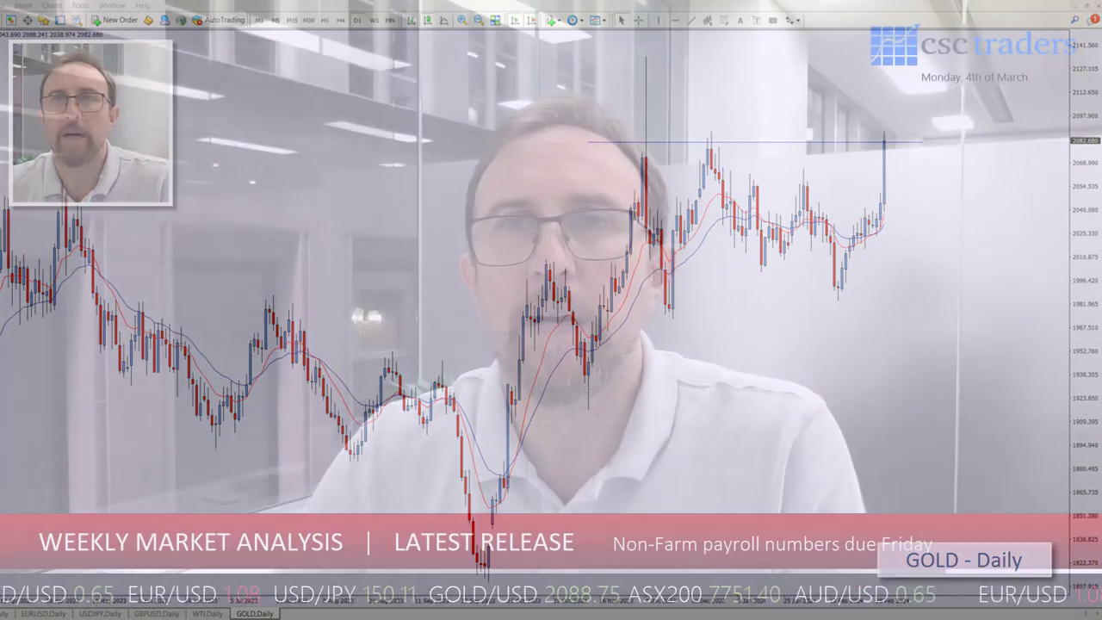